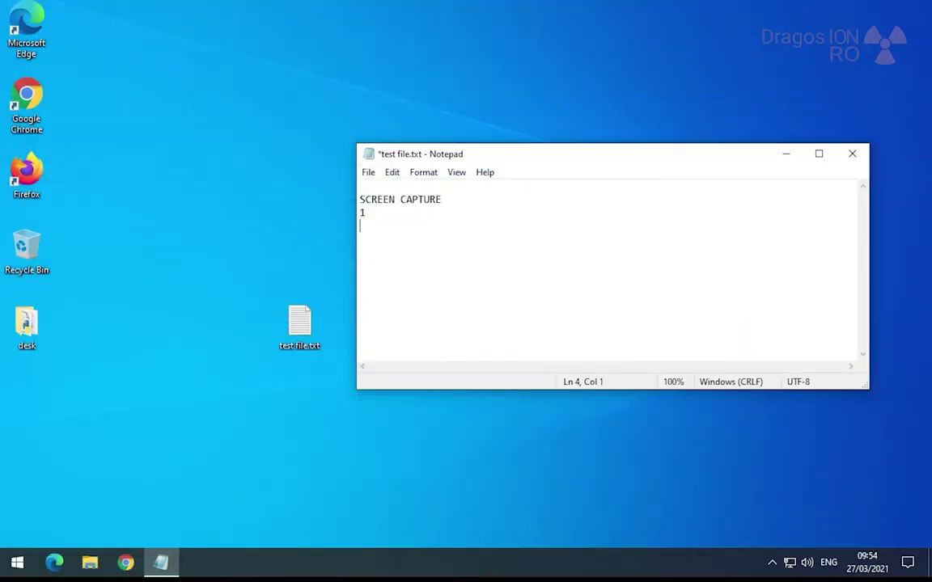
left_click(785, 155)
left_click(18, 562)
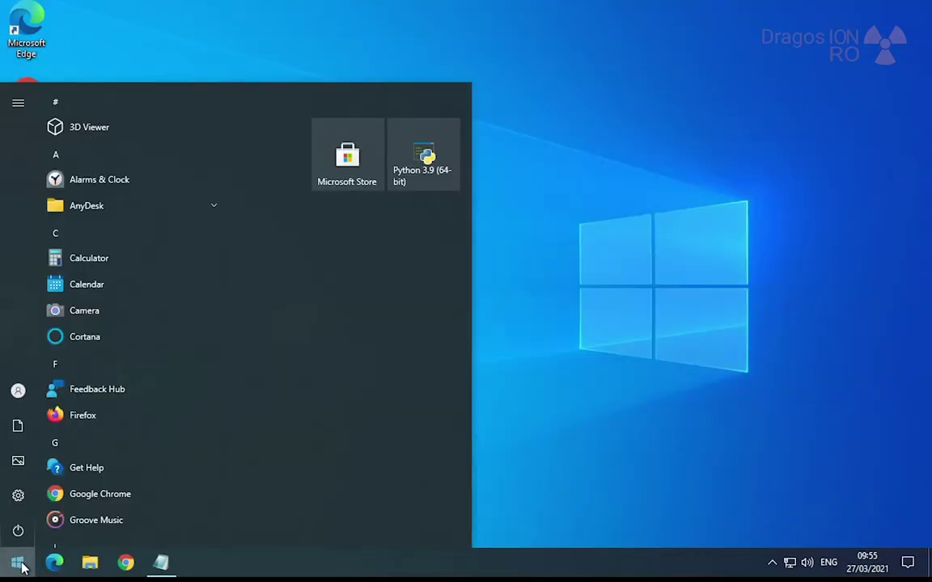
left_click(161, 562)
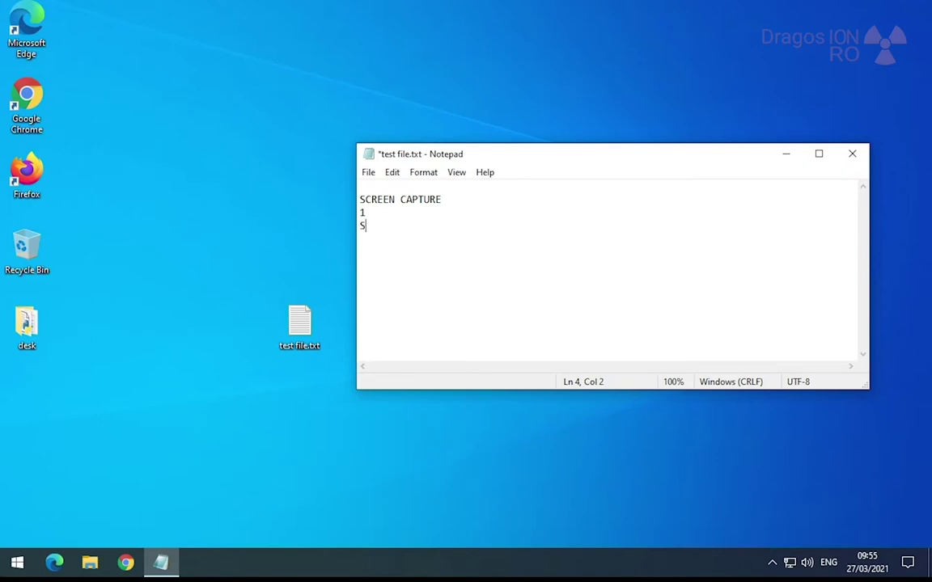
Step: Open the Snipping Tool and capture a rectangular snip of the desktop area from the Google Chrome icon to beyond test file.txt
left_click(17, 562)
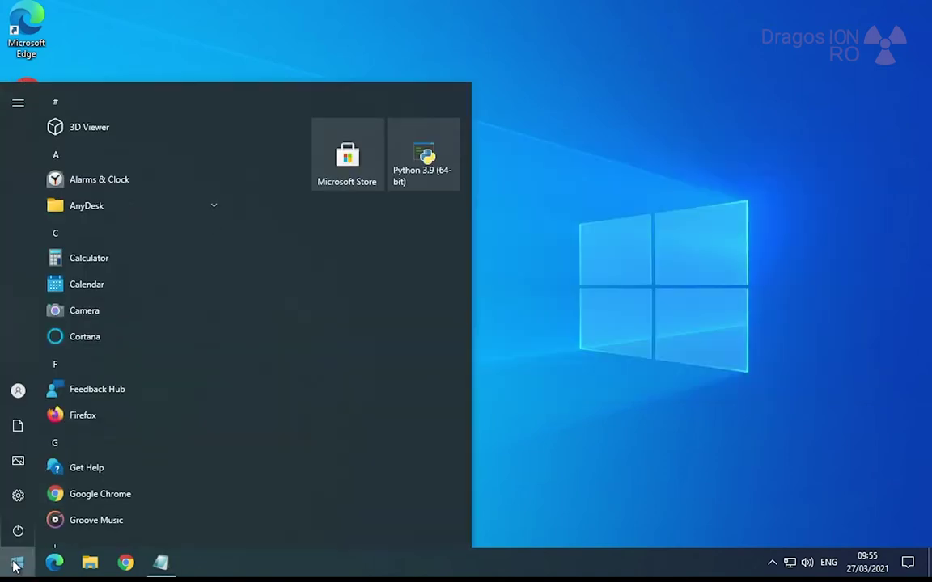
type("sni")
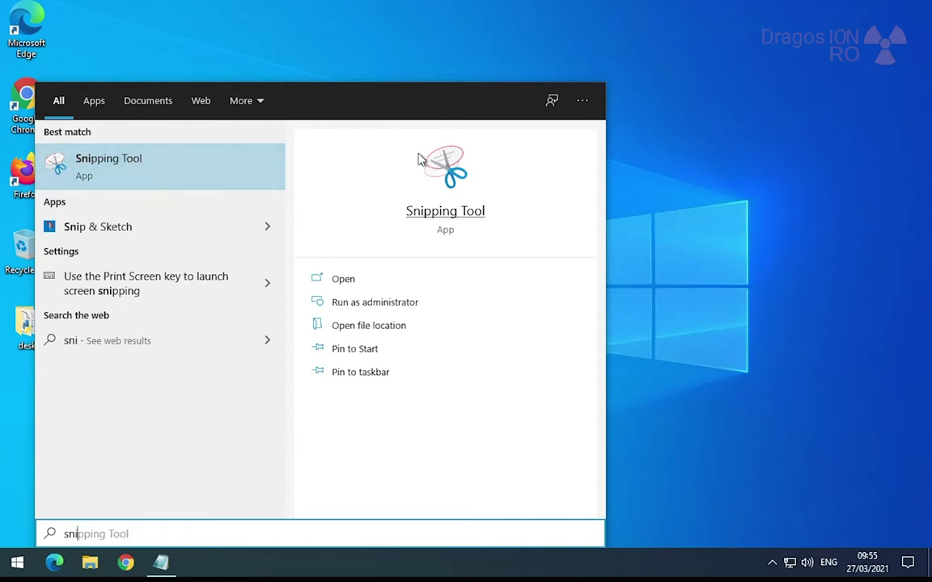
left_click(88, 164)
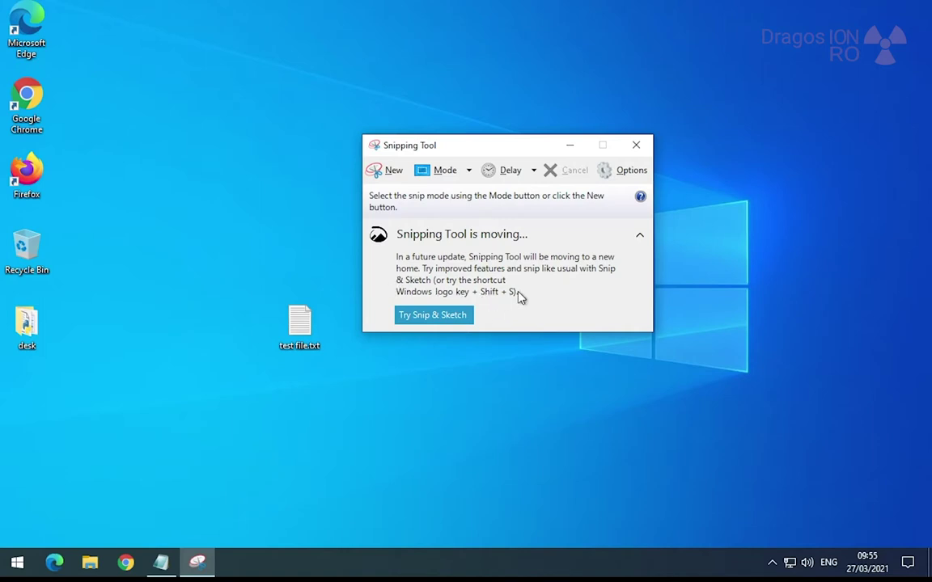
left_click(381, 171)
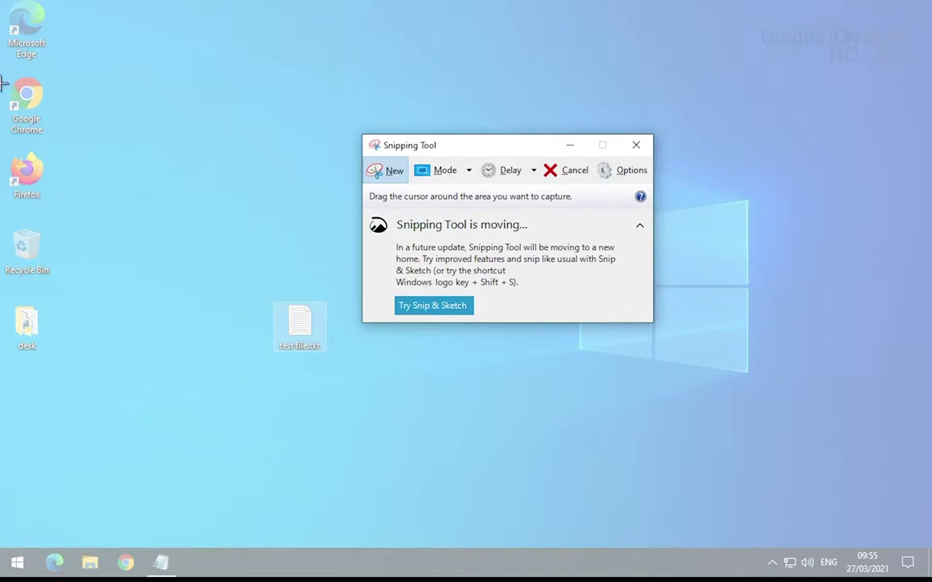
left_click_drag(4, 82, 514, 410)
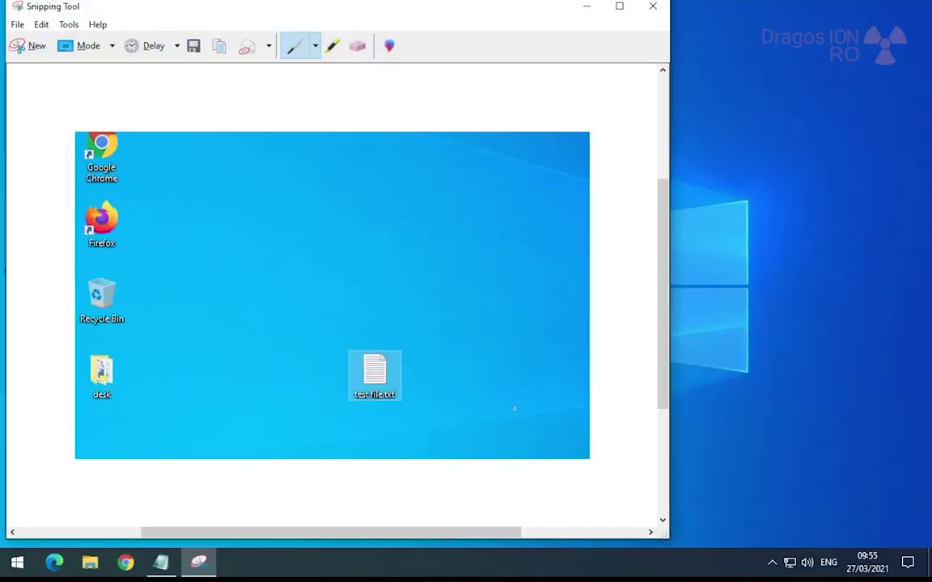
Step: Circle test file.txt in the snip with the blue pen and highlight its name and the Recycle Bin
left_click(315, 46)
left_click(320, 85)
mouse_move(348, 326)
left_mouse_down()
mouse_move(437, 360)
mouse_move(386, 340)
left_mouse_up()
left_click(333, 46)
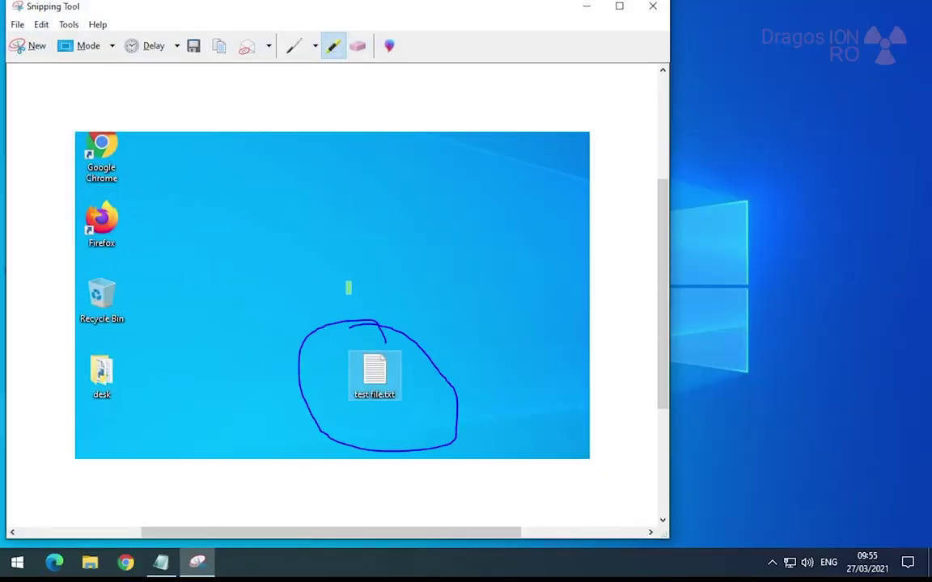
left_click_drag(124, 322, 87, 277)
Step: Erase the blue pen circle and the highlighter marks from the snip
left_click(358, 47)
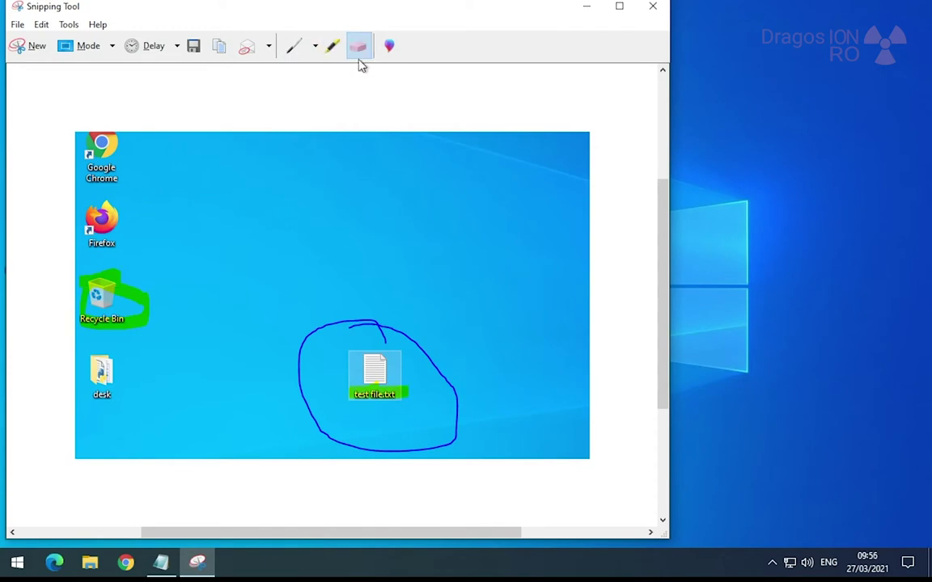
left_click(345, 321)
left_click(93, 275)
Step: Highlight test file.txt in the snip, save it as Capture.PNG in the Pictures folder, and close the editor
left_click(332, 46)
left_click_drag(338, 397, 375, 377)
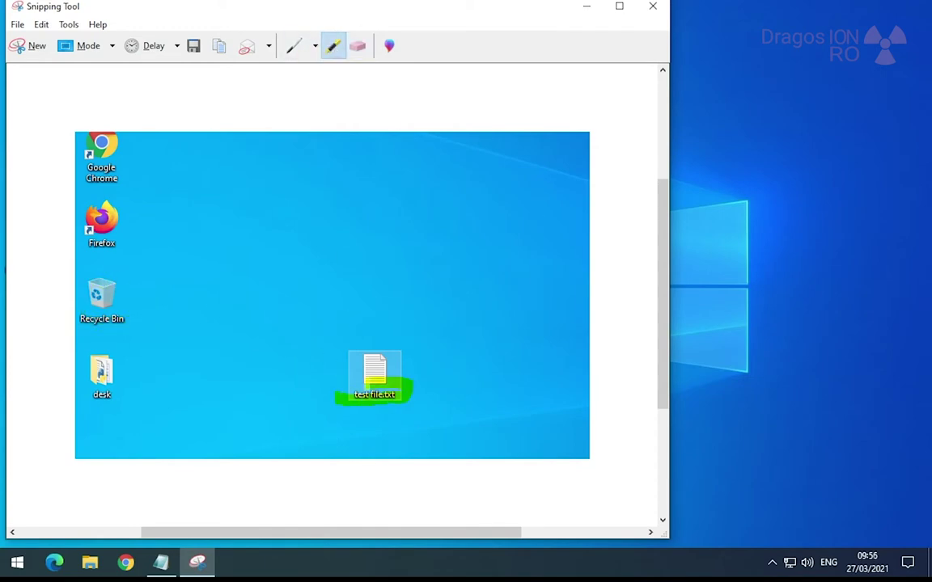
left_click(194, 46)
left_click_drag(253, 42, 494, 78)
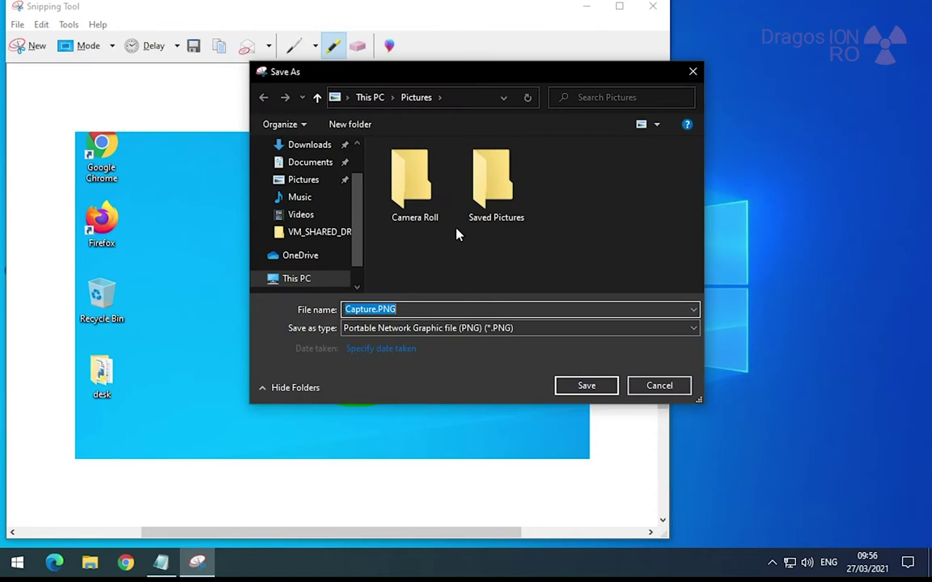
left_click(573, 390)
left_click(654, 7)
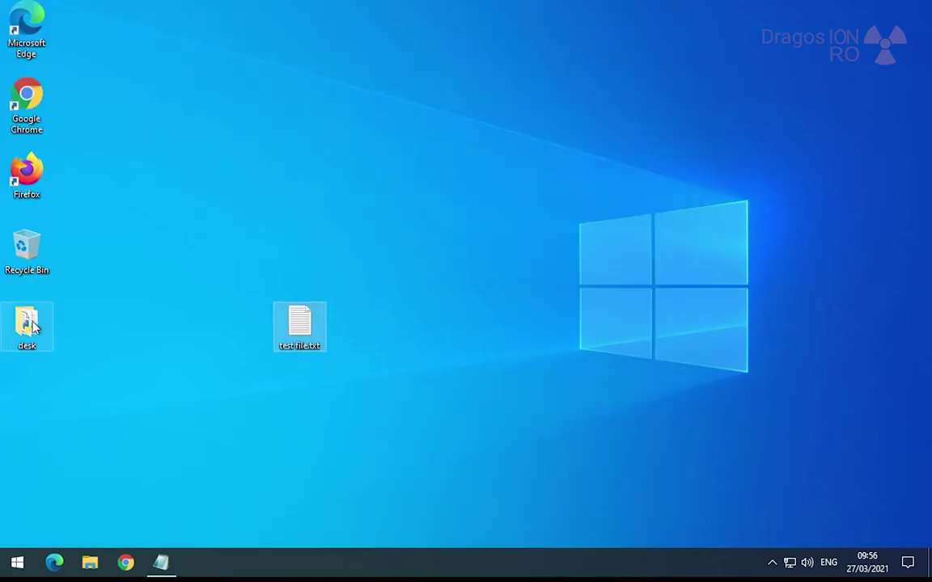
Step: Check the Pictures folder in File Explorer for the saved snip and close the window
key("super+e")
left_click(309, 174)
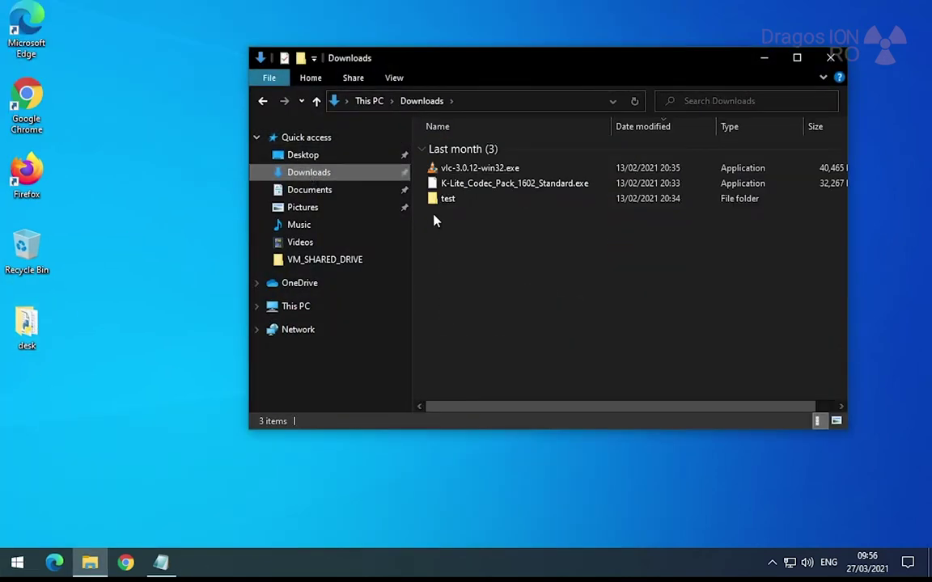
left_click(304, 208)
left_click(830, 57)
Step: Find and reopen the Snipping Tool
key("super")
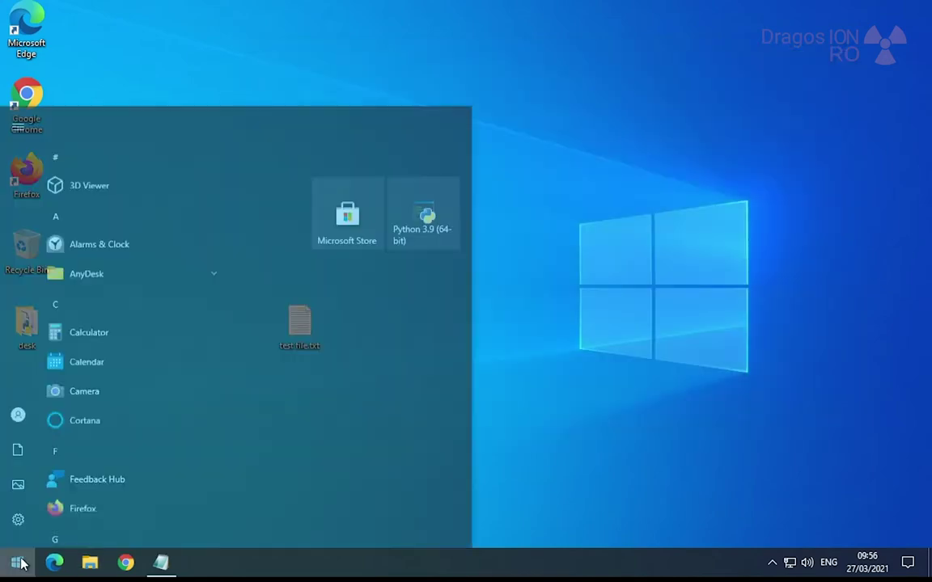
left_click(18, 563)
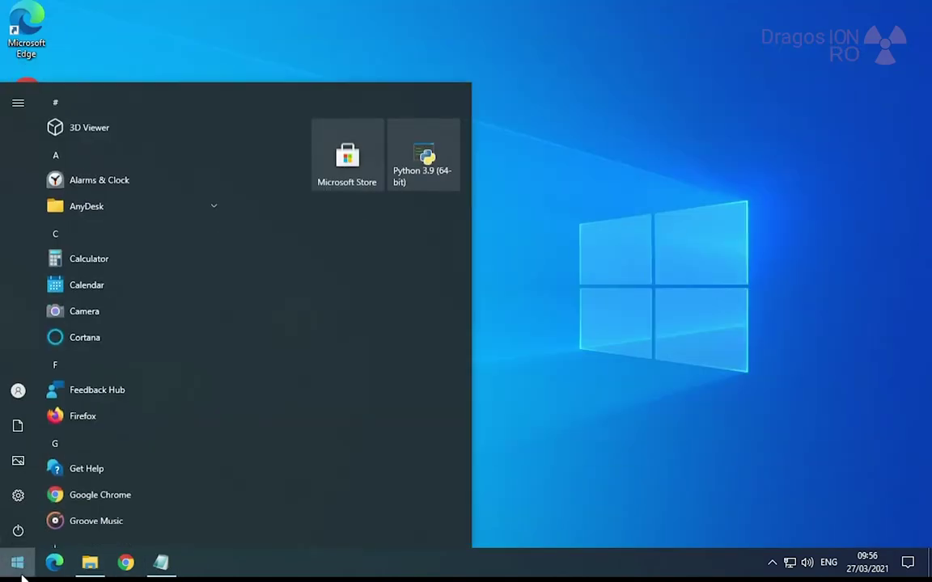
type("sn")
left_click(109, 179)
Step: Capture a free-form snip of the desktop that encloses the Firefox, Recycle Bin and desk icons and the Windows logo
left_click(470, 171)
left_click(462, 194)
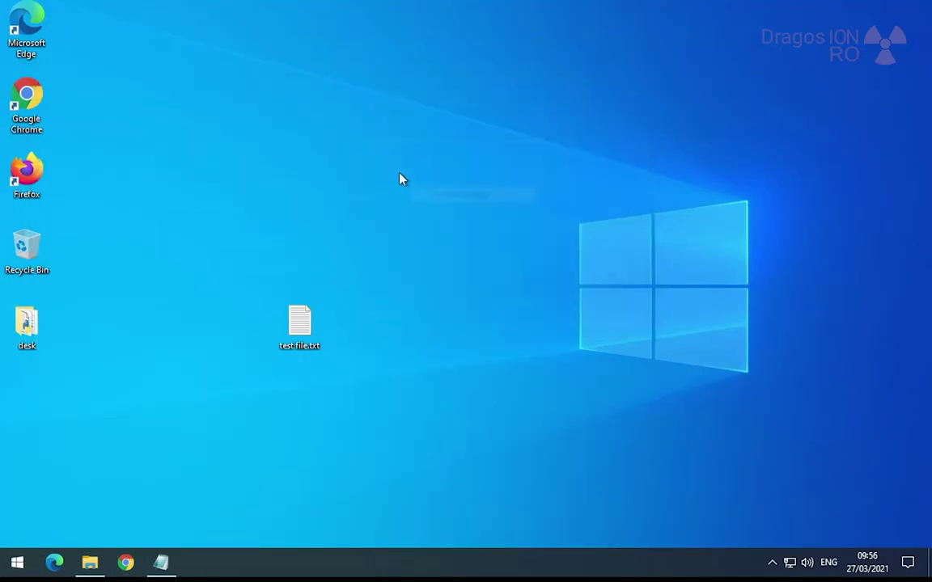
mouse_move(32, 146)
left_mouse_down()
mouse_move(297, 172)
mouse_move(740, 416)
mouse_move(175, 427)
mouse_move(16, 150)
left_mouse_up()
Step: Switch to Rectangular Snip mode and capture the desktop area from the Google Chrome icon to the Windows logo
left_click(112, 46)
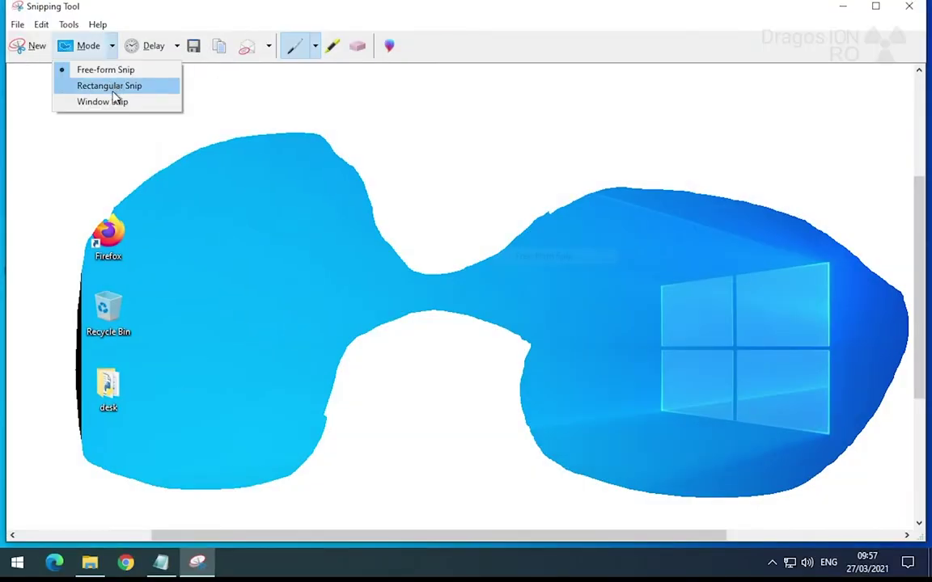
left_click(104, 83)
left_click(33, 46)
left_click_drag(1, 68, 753, 439)
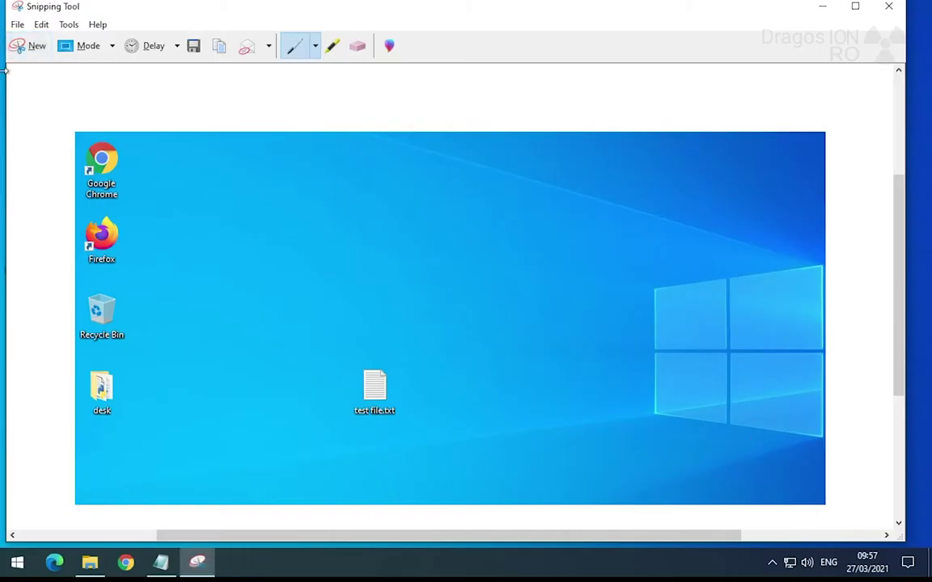
Step: Switch to Window Snip mode and capture the taskbar
left_click(99, 48)
left_click(110, 100)
left_click(31, 46)
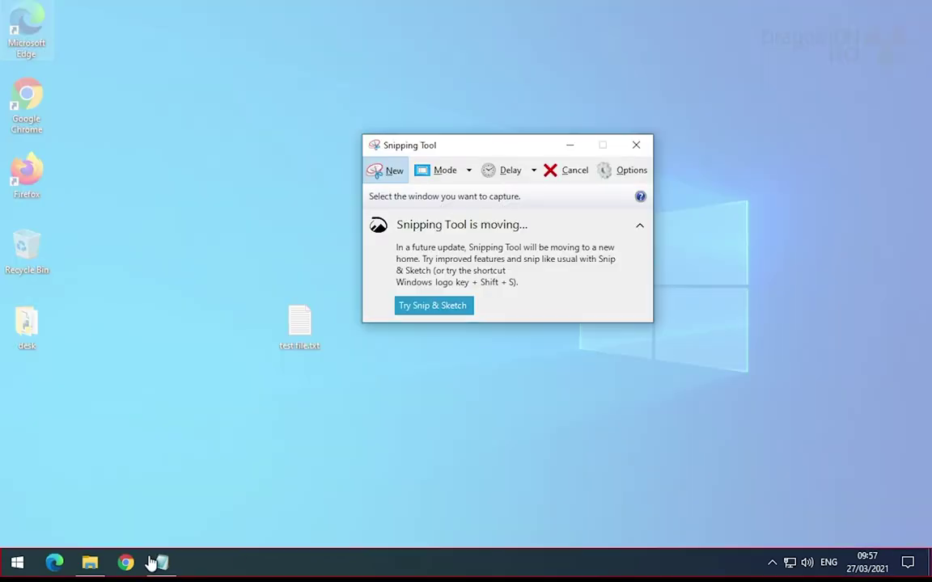
left_click(151, 562)
Step: Minimize and restore the Snipping Tool, and take another window snip of the taskbar
left_click_drag(199, 307, 220, 145)
left_click(204, 564)
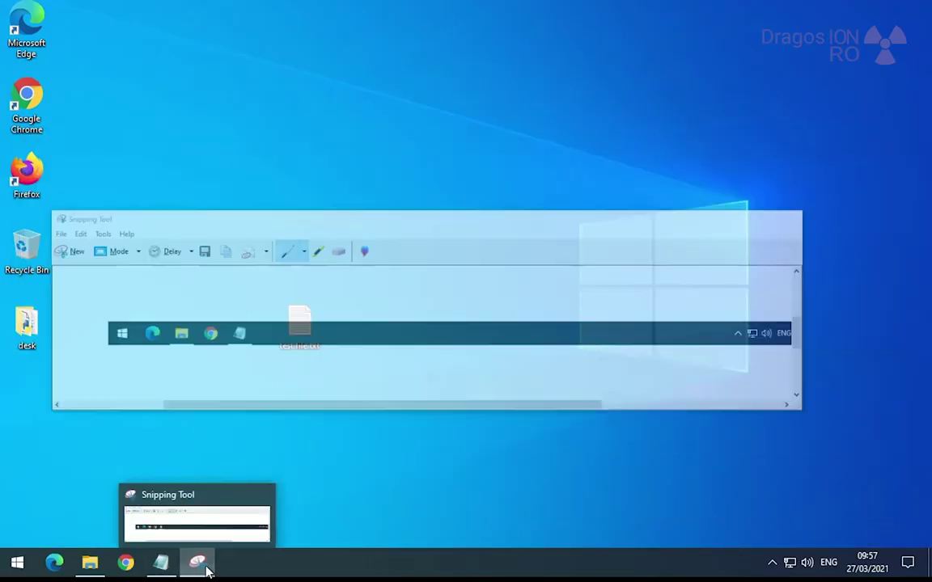
left_click(204, 564)
left_click(43, 184)
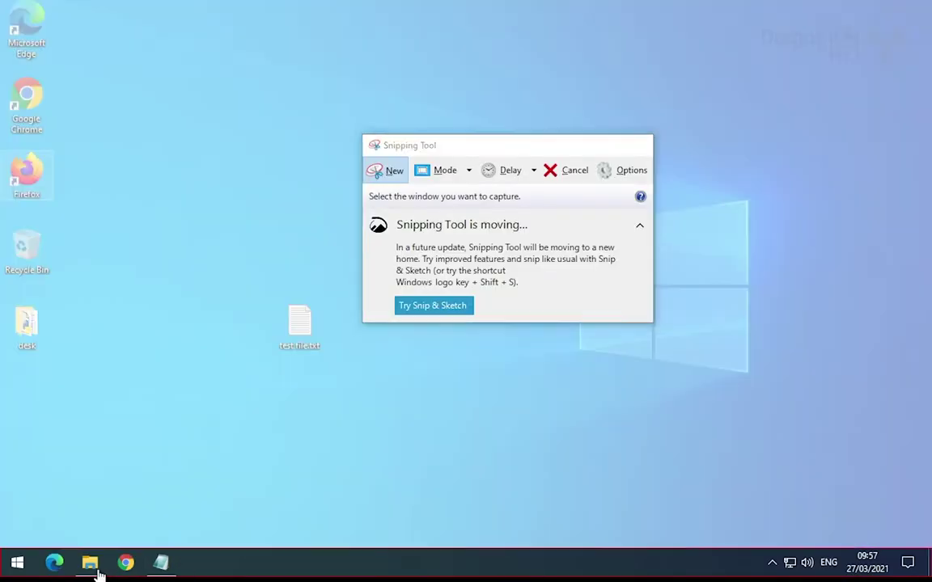
left_click(93, 564)
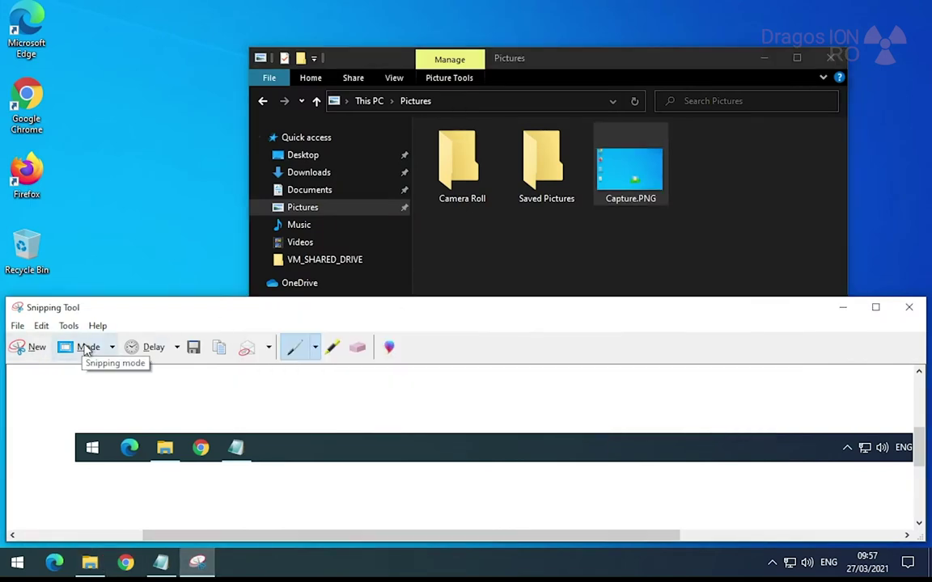
Step: Take a window snip of the whole desktop with the Pictures folder open and look over the captured image
left_click(36, 350)
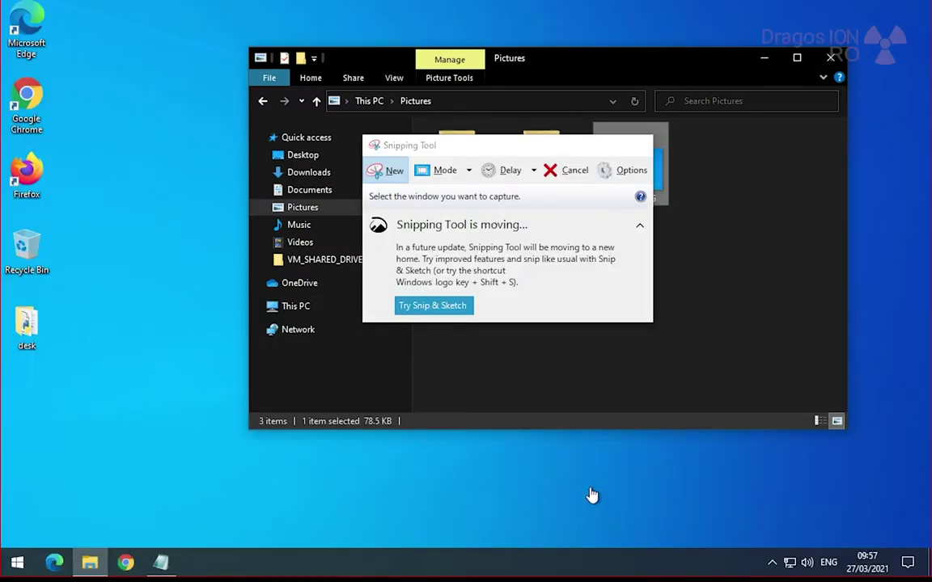
left_click(593, 495)
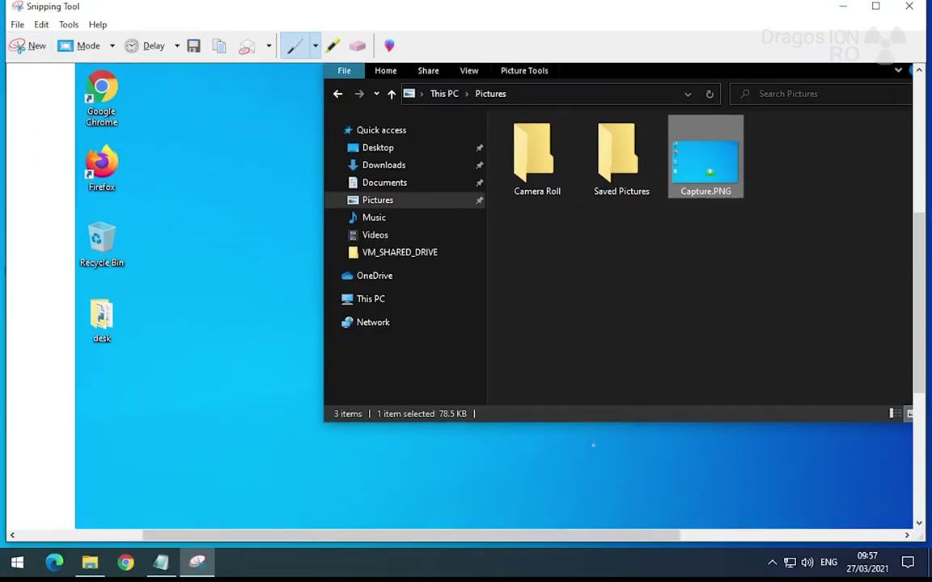
scroll(593, 445, "down", 4)
mouse_move(459, 535)
left_mouse_down()
mouse_move(757, 545)
mouse_move(471, 540)
left_mouse_up()
scroll(531, 339, "up", 2)
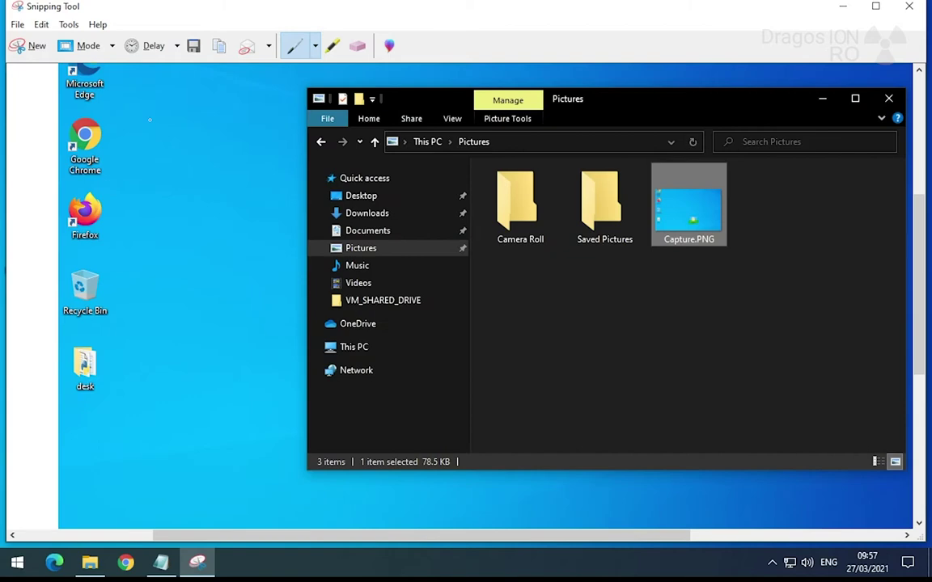
Step: Take a window snip of the Pictures folder window and save it as Capture.PNG in the Pictures folder
left_click(32, 45)
left_click(550, 293)
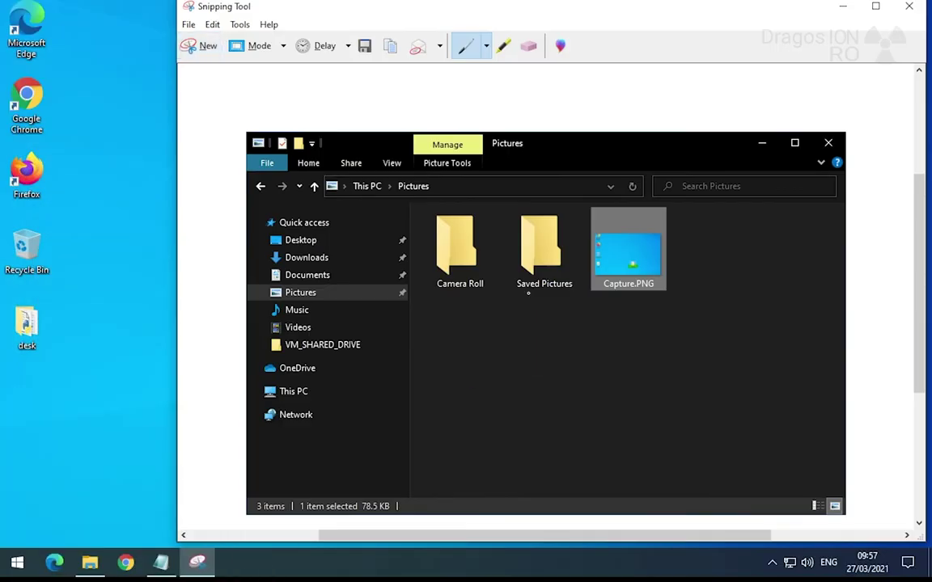
left_click(364, 46)
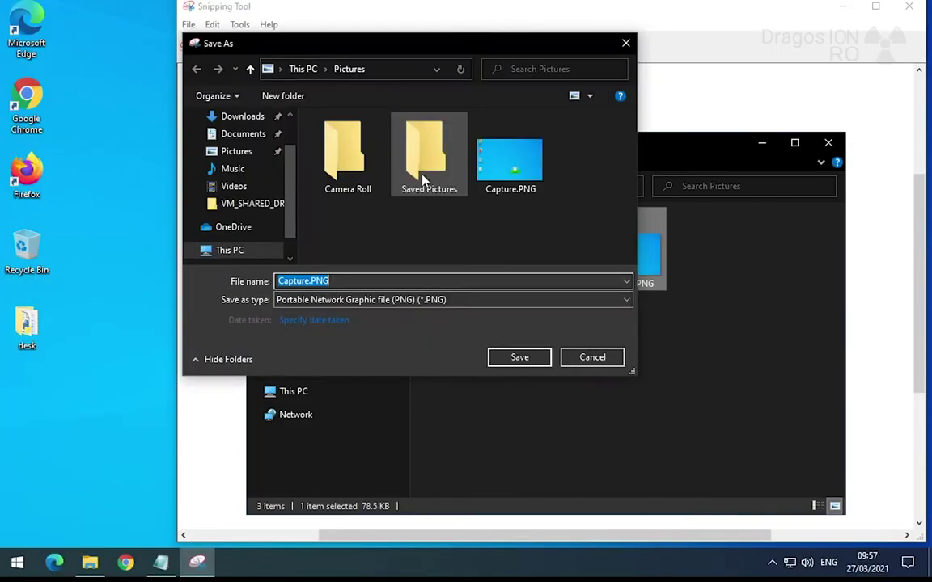
left_click(537, 357)
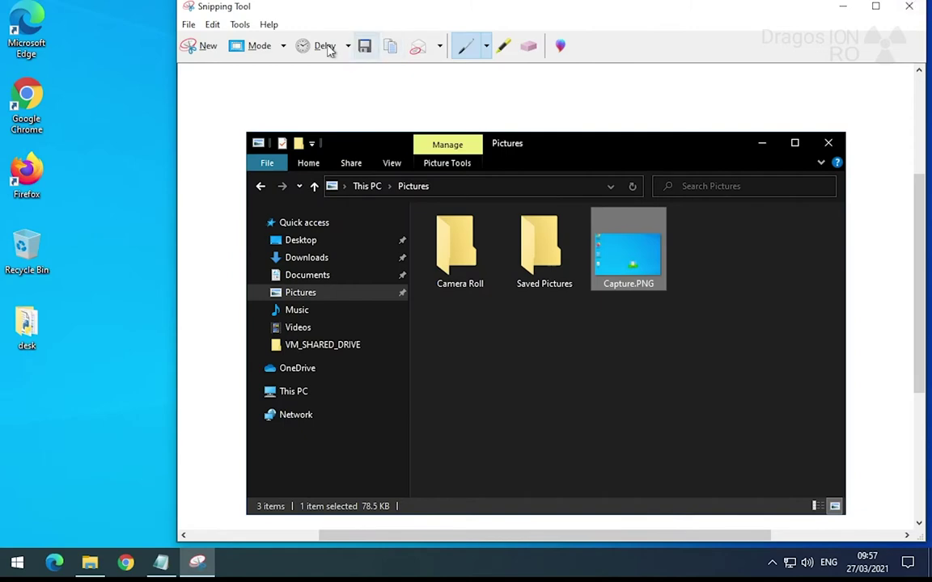
Step: Clear the Snipping Tool and Pictures windows from the desktop and open the Snipping Tool again
left_click(915, 6)
left_click(761, 56)
left_click(16, 562)
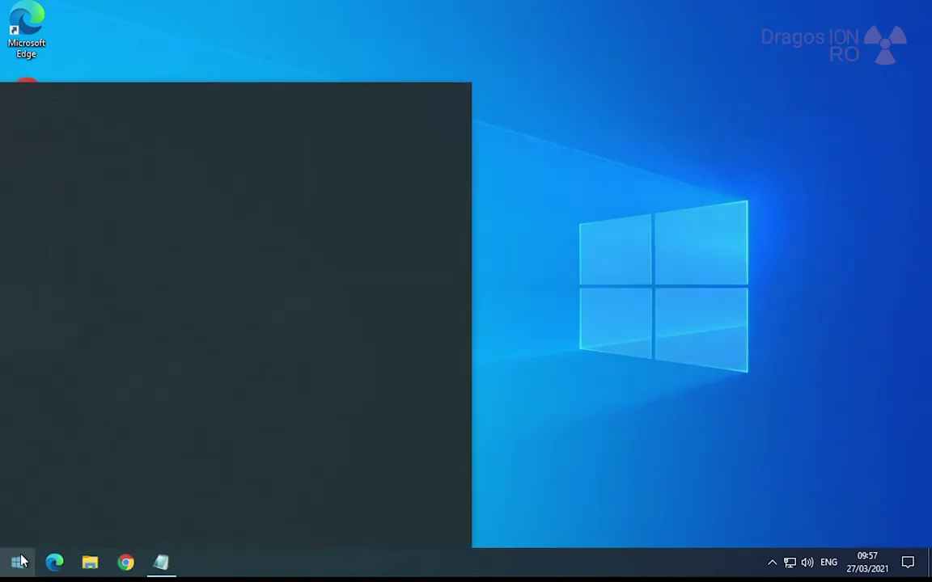
type("sn")
left_click(118, 165)
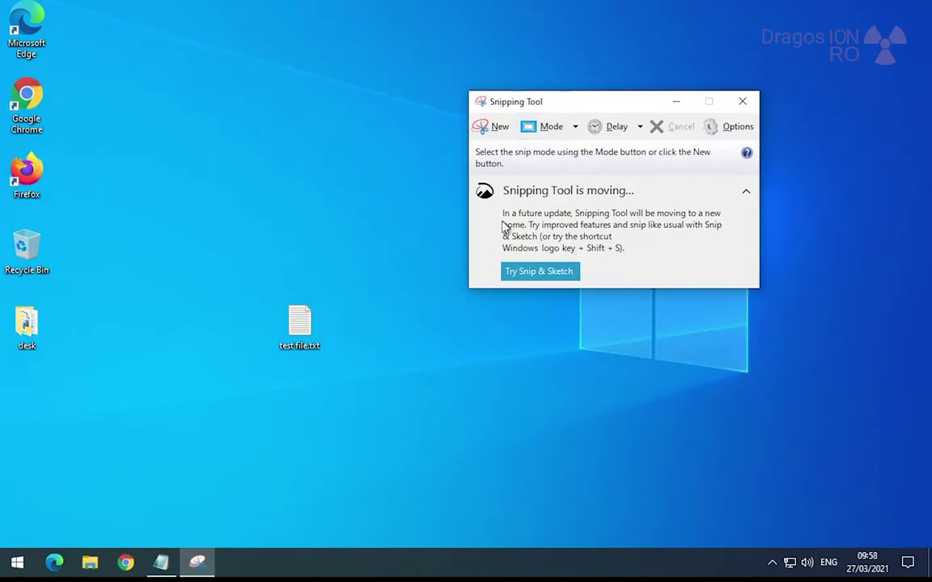
Step: Switch to Rectangular Snip mode, capture the desktop area around the Windows logo, and close the Snipping Tool
left_click(492, 127)
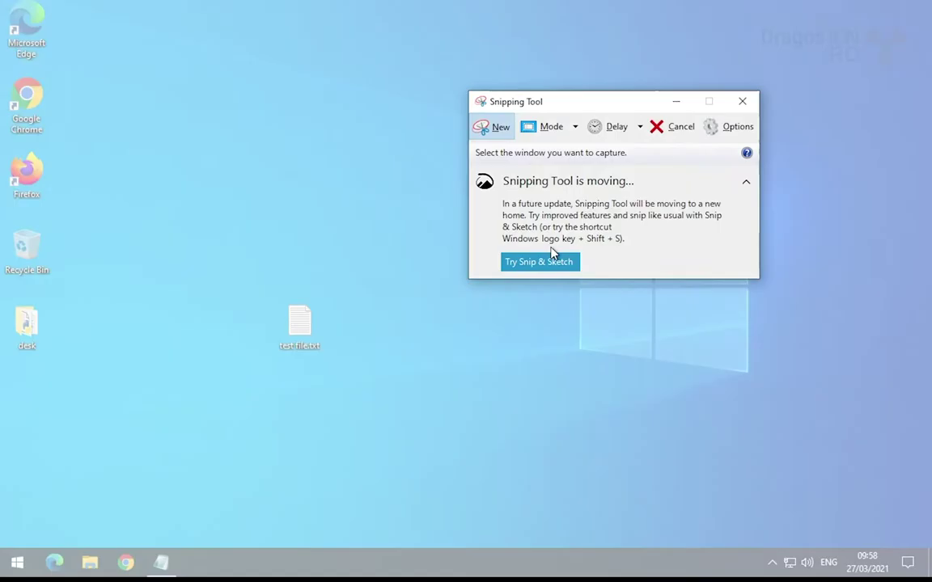
left_click(540, 131)
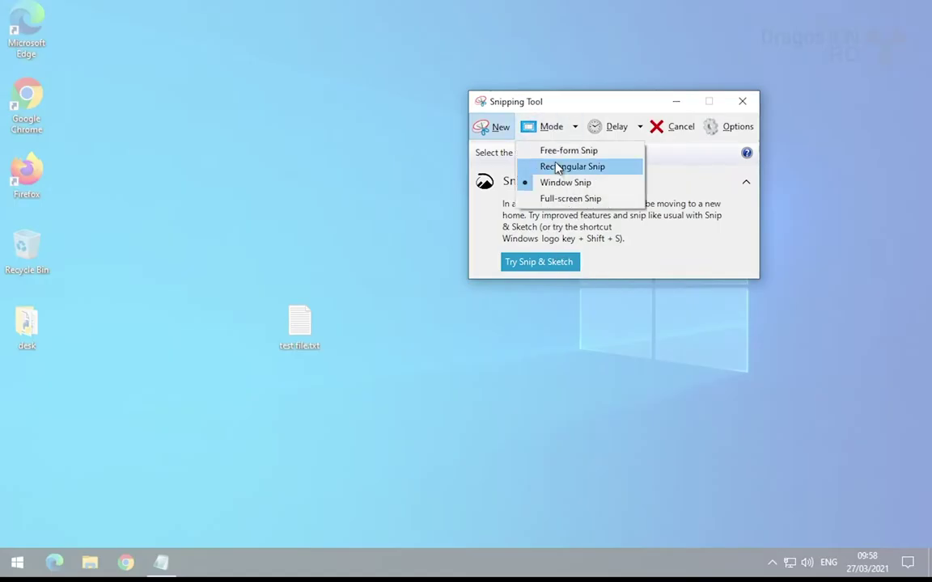
left_click(551, 150)
left_click(547, 131)
left_click(545, 166)
left_click_drag(439, 73, 821, 327)
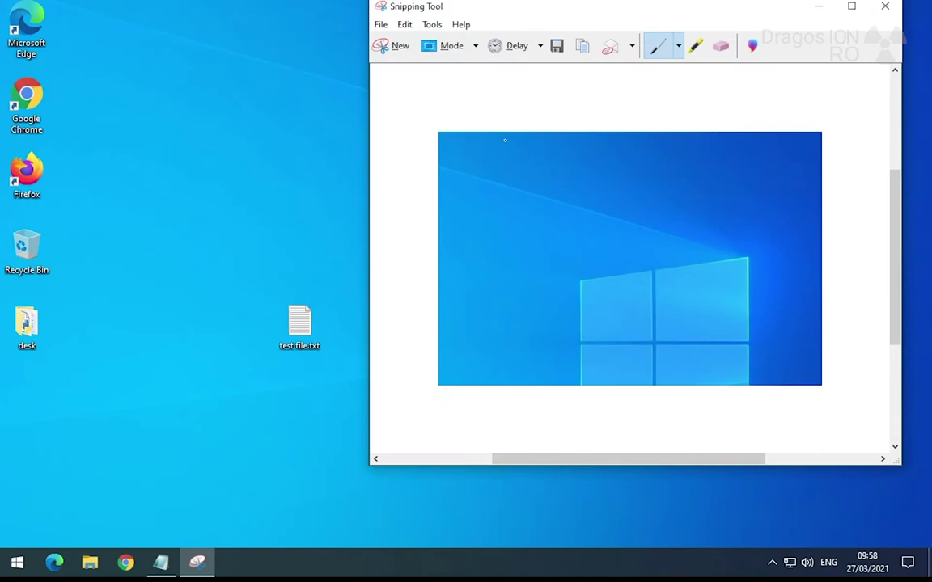
left_click(395, 47)
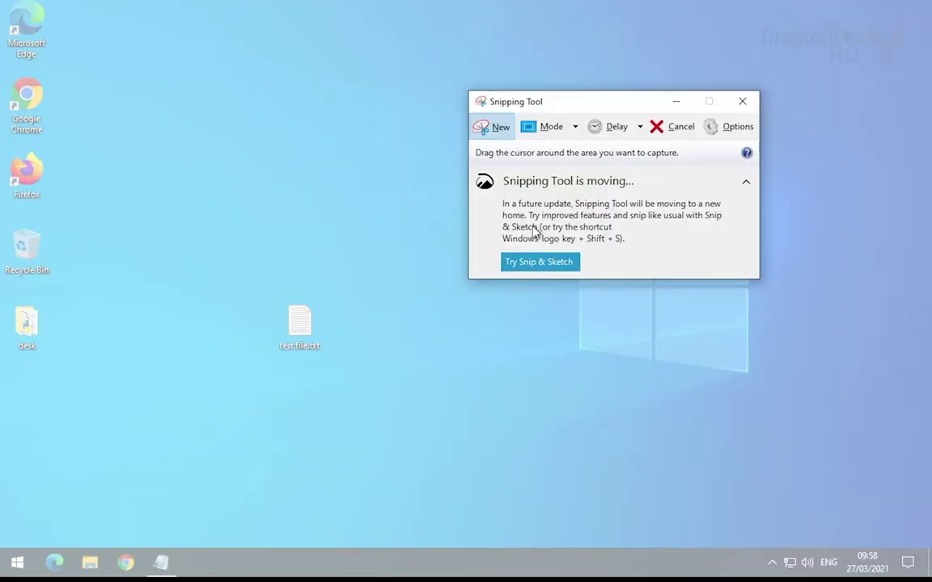
left_click(743, 105)
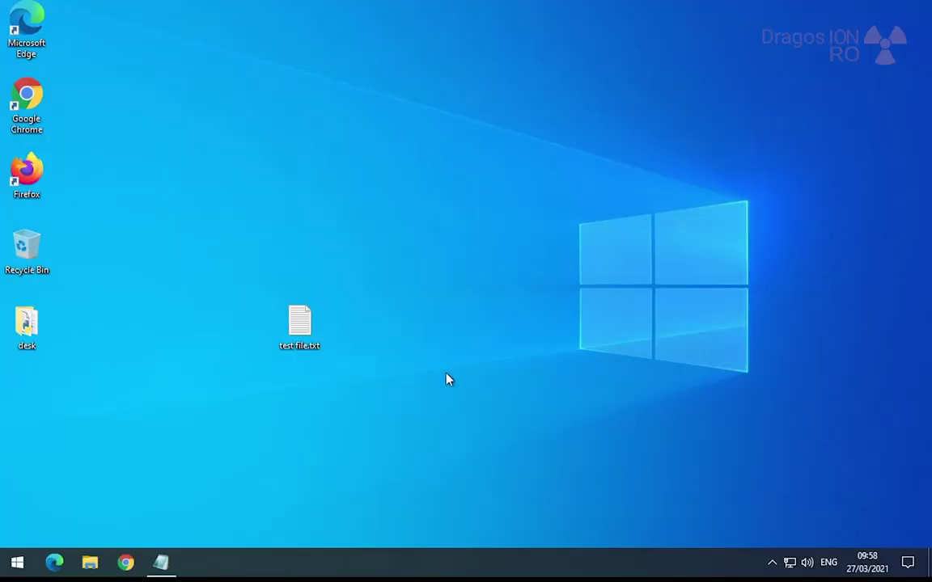
Step: Take a rectangular snip of a full-width band across the desktop, view it in Snip & Sketch, and close it unsaved
key("super+shift+s")
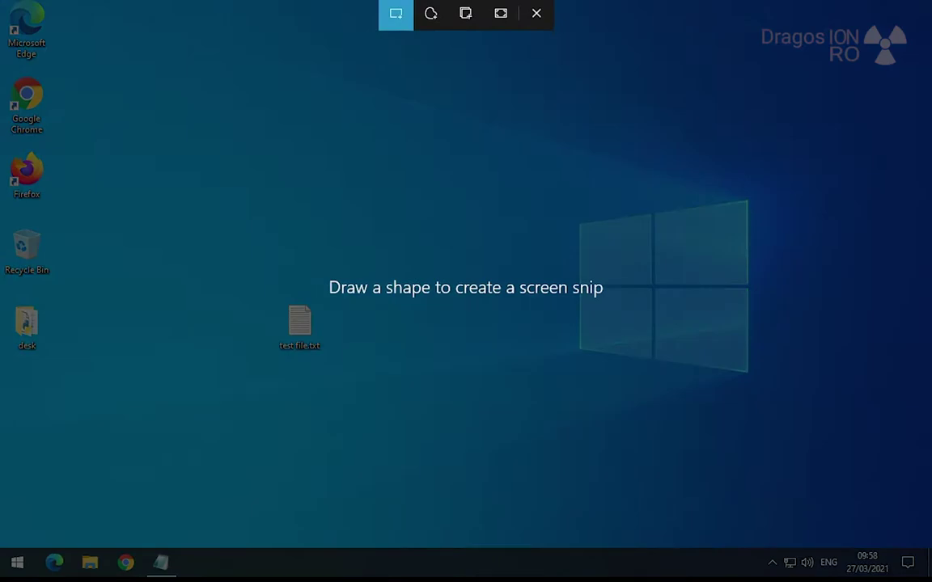
left_click_drag(2, 98, 928, 368)
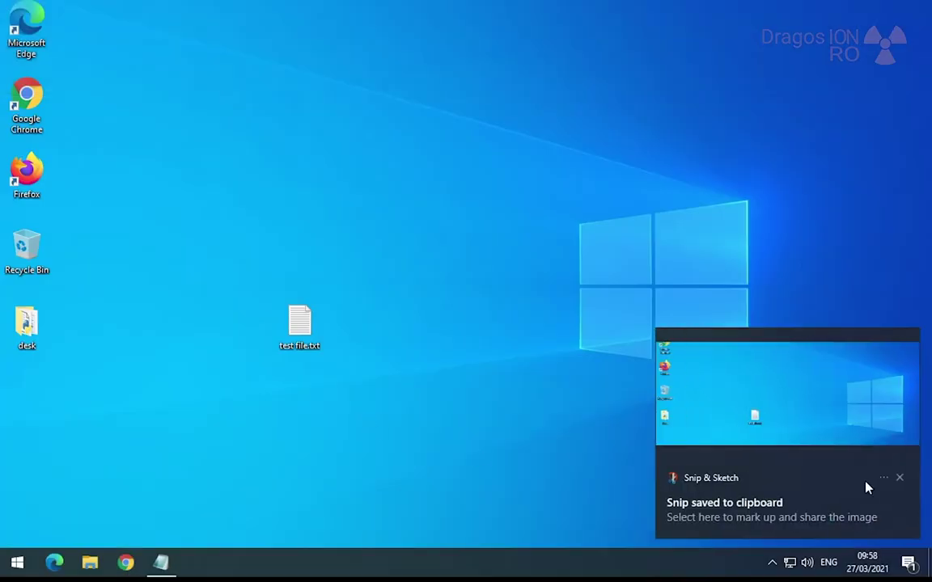
left_click(740, 517)
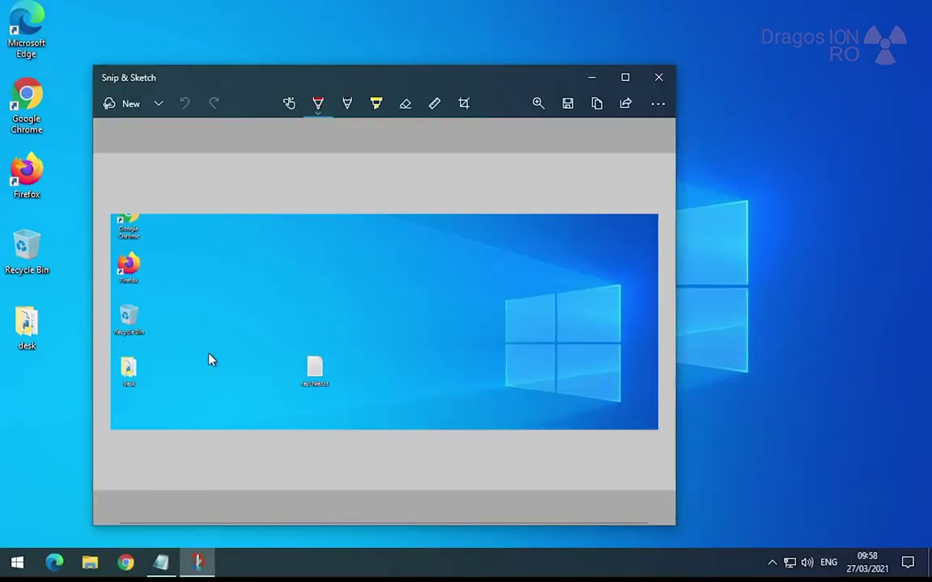
left_click(658, 76)
Step: Take a freeform snip around the desktop icons and test file.txt, save it in the Pictures folder, and close Snip & Sketch
key("super+shift+s")
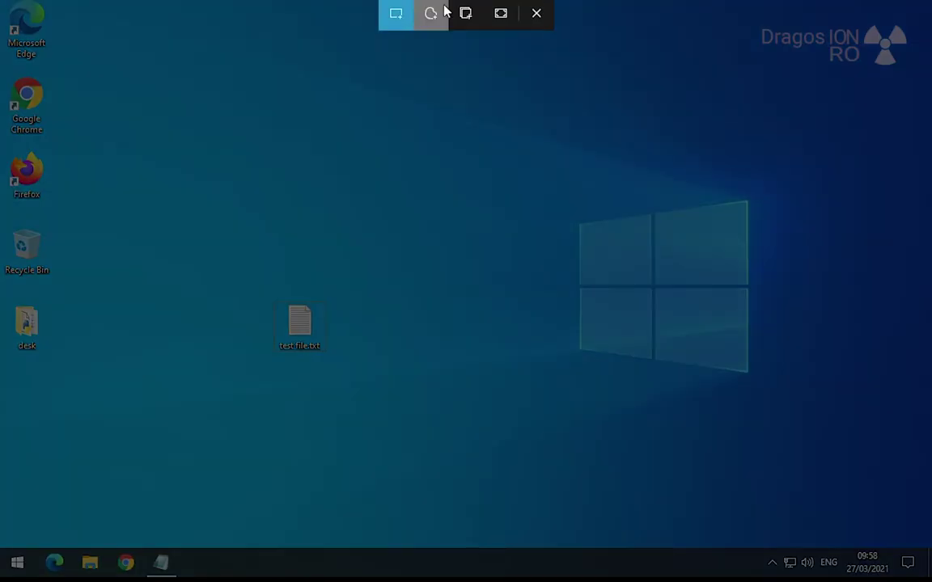
left_click(431, 13)
mouse_move(8, 149)
left_mouse_down()
mouse_move(141, 390)
mouse_move(18, 131)
mouse_move(13, 145)
left_mouse_up()
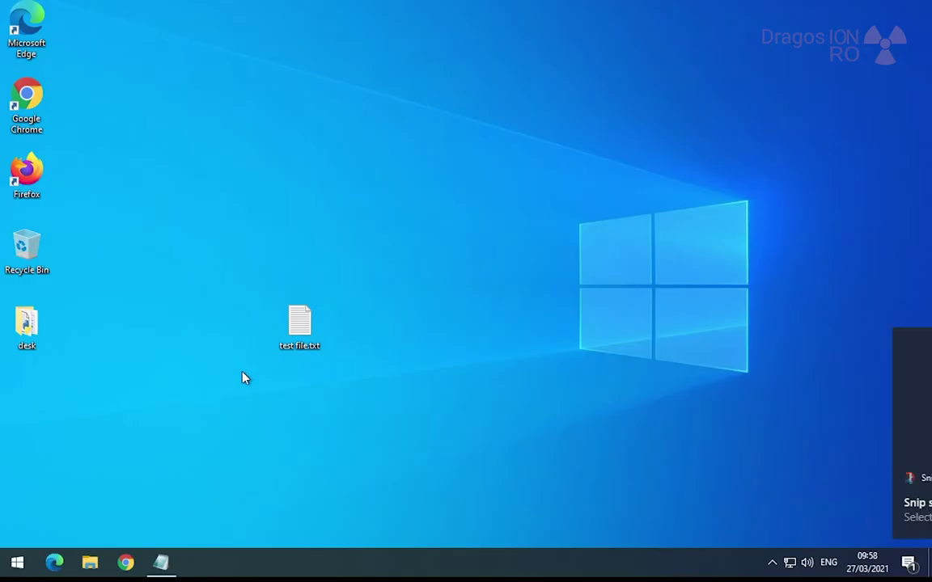
left_click(815, 401)
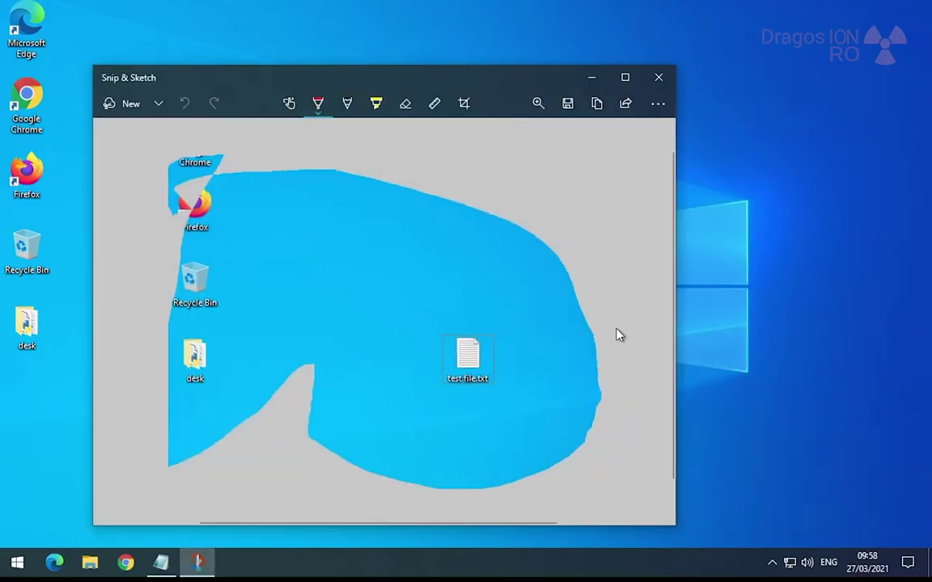
left_click(560, 109)
left_click(542, 75)
left_click(662, 78)
Step: Add the line "WIN KEY + SHIFT + S" to the notes in test file.txt and minimize Notepad
double_click(299, 326)
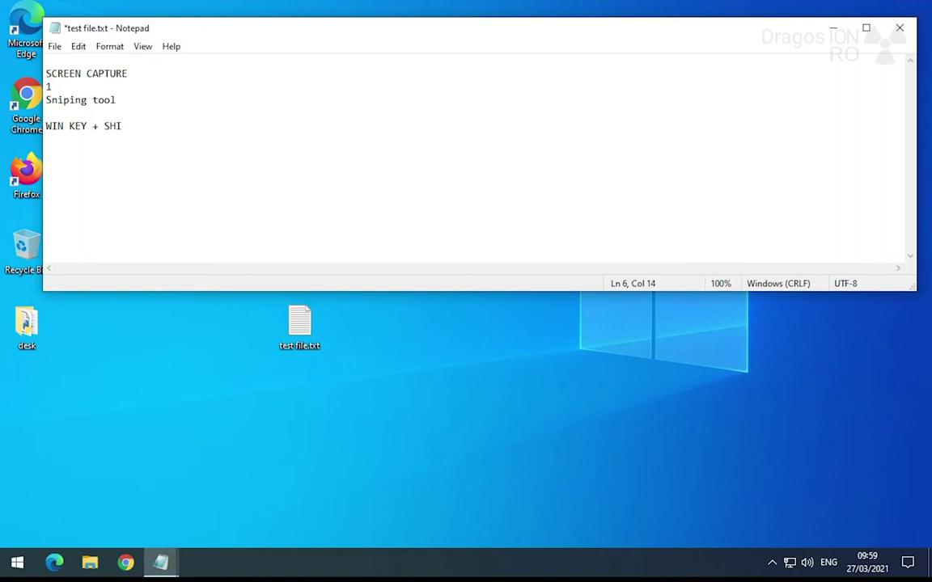
left_click(834, 31)
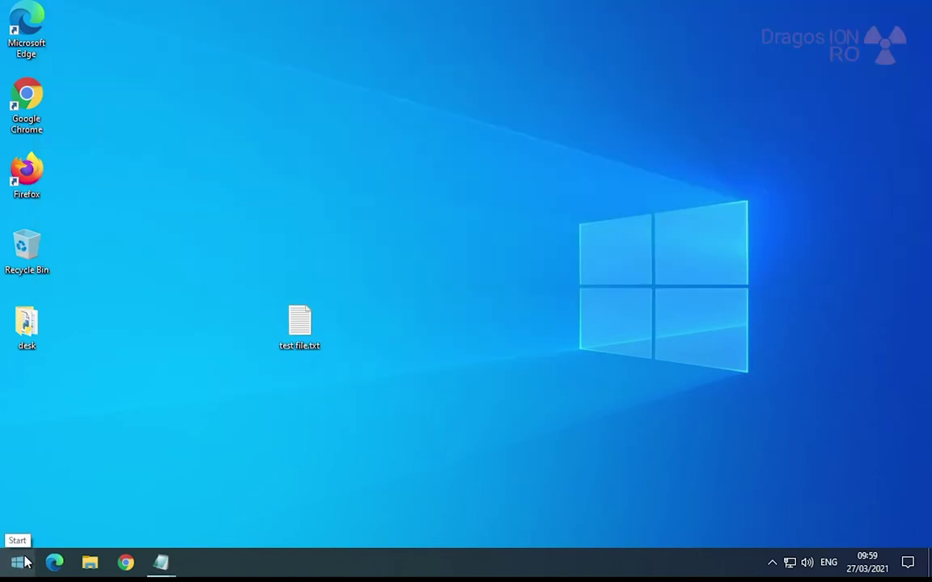
Step: Take a fullscreen snip of the desktop, save it in the Pictures folder, and close Snip & Sketch
key("super+shift+s")
left_click(501, 13)
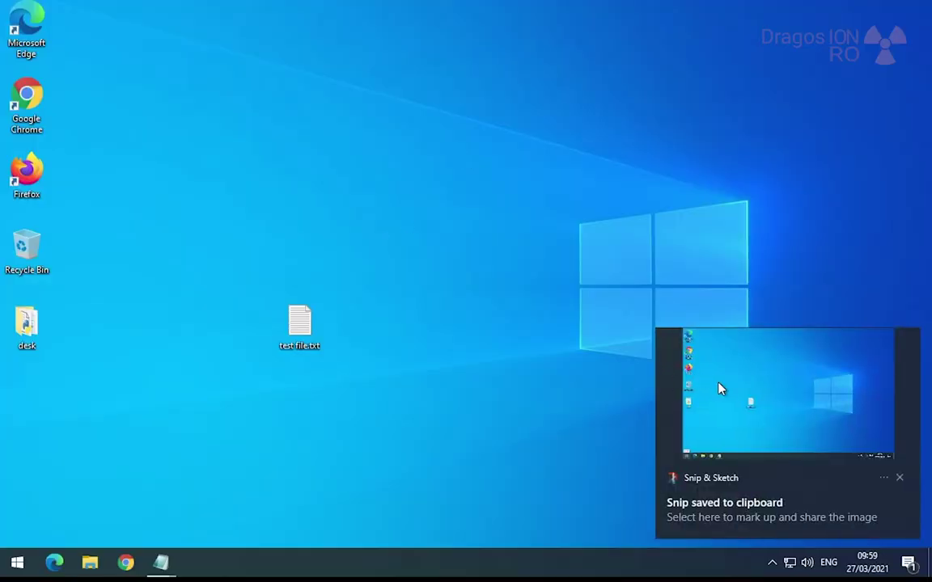
left_click(720, 389)
left_click(568, 103)
left_click(457, 394)
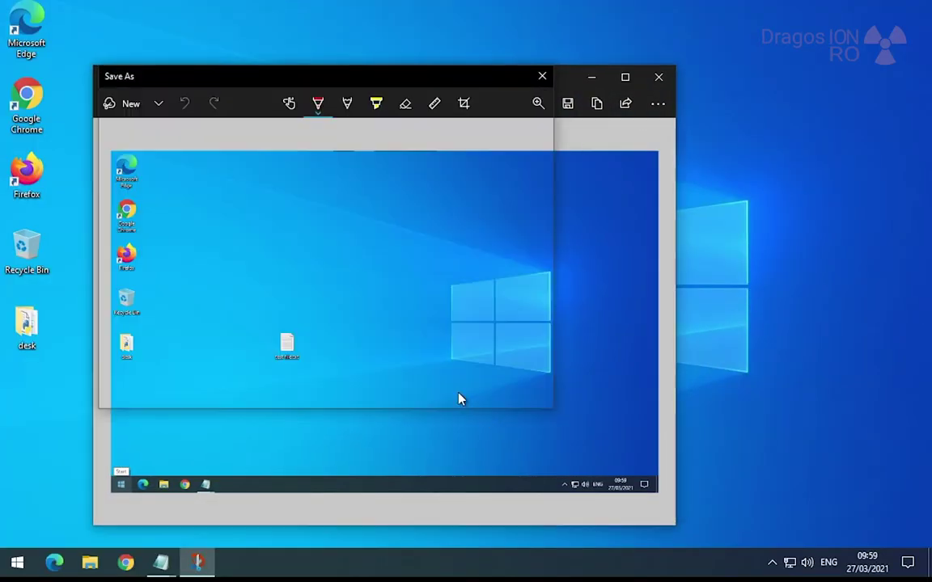
key("alt+F4")
Step: Take a rectangular snip from the Firefox icon to test file.txt, save it as a PNG in Pictures, and close Snip & Sketch
key("super+shift+s")
left_click(397, 14)
left_click_drag(339, 137, 1, 446)
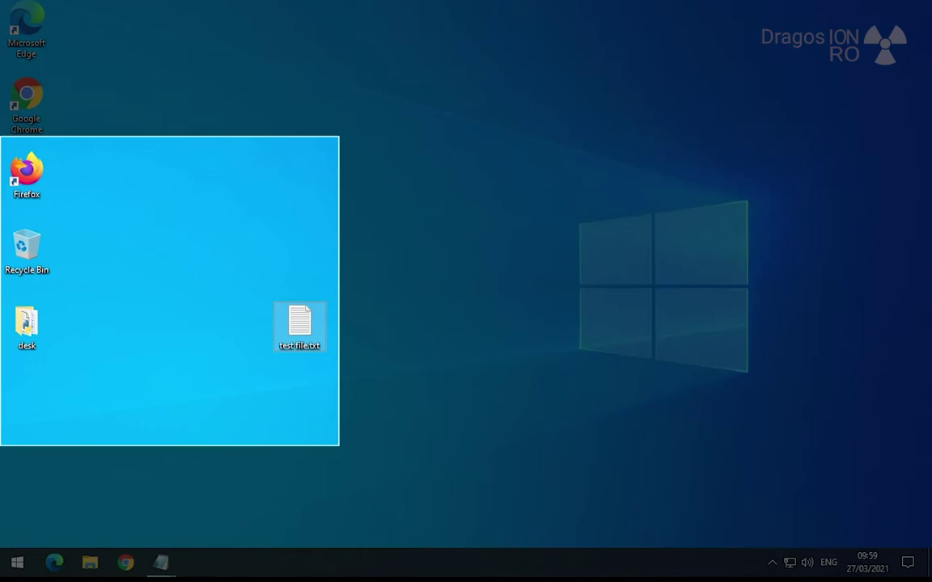
left_click(750, 385)
left_click(567, 103)
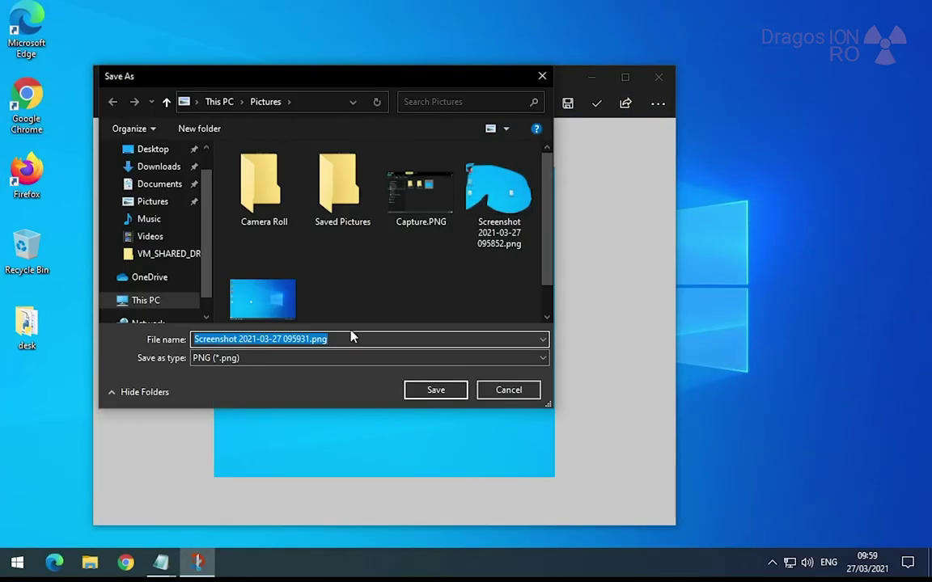
left_click(435, 390)
left_click(659, 78)
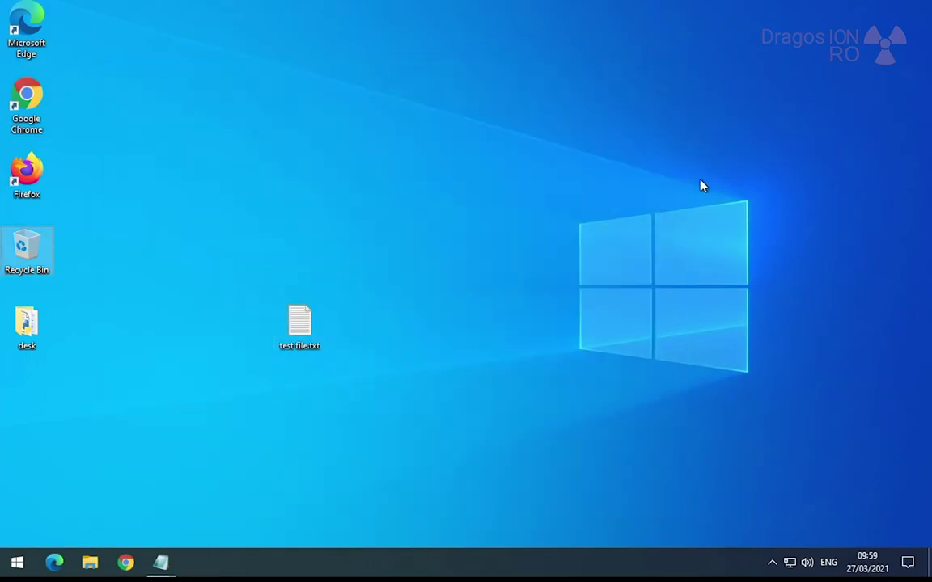
Step: Bring up the screen snip overlay to view its capture modes and dismiss it
mouse_move(173, 576)
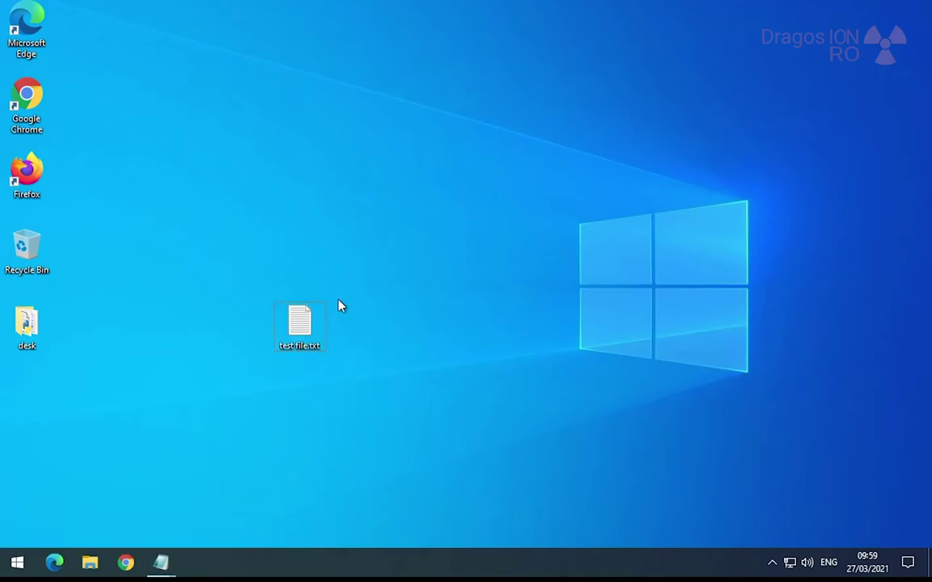
key("super+shift+s")
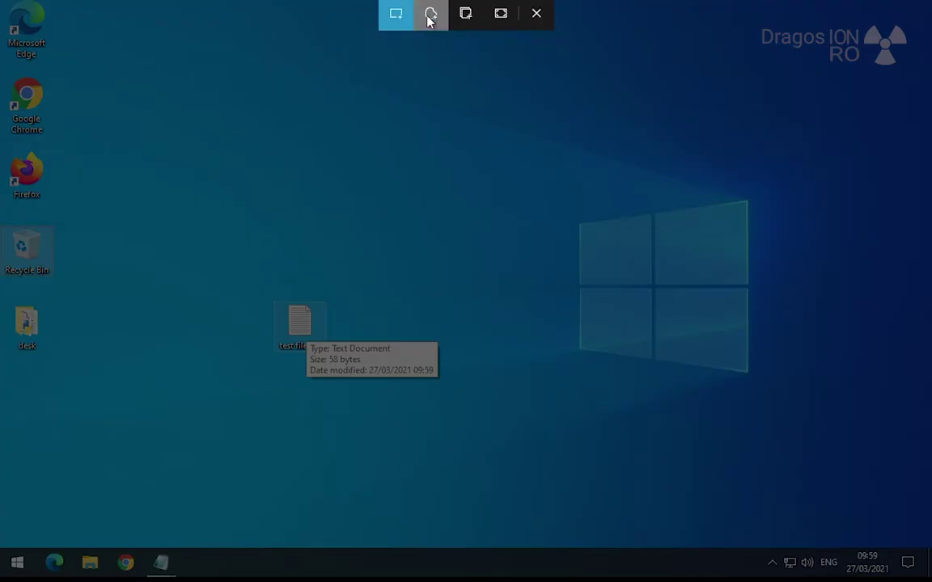
left_click(534, 14)
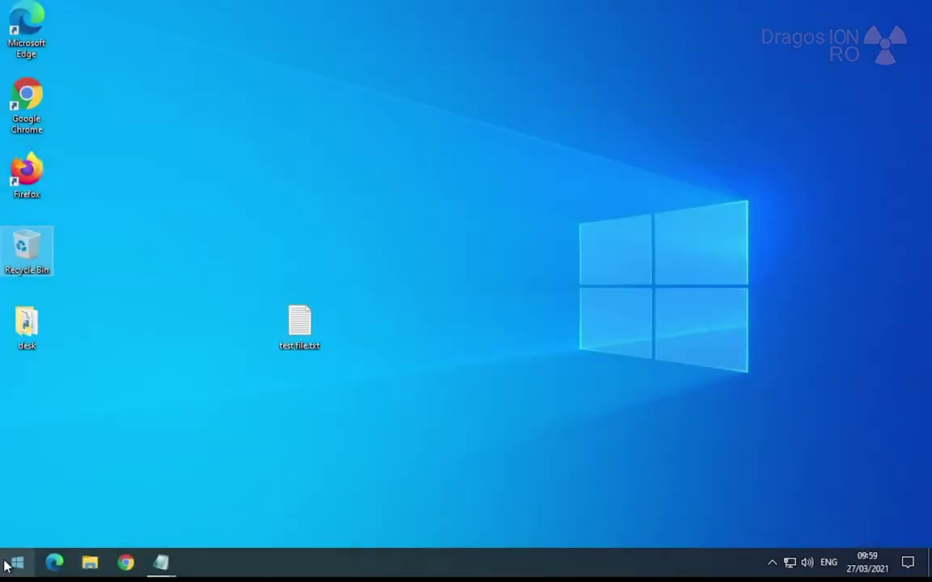
left_click(7, 563)
type("A")
key("BackSpace")
type("SCREEN")
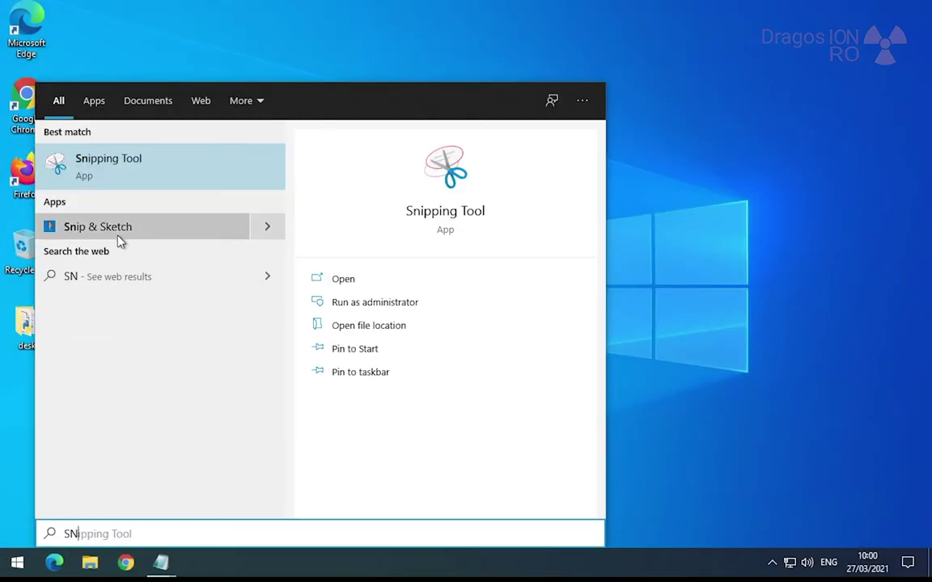
left_click(370, 40)
Step: Close the duplicate Notepad windows of test file.txt, reopen the file, and minimize it
left_click(172, 561)
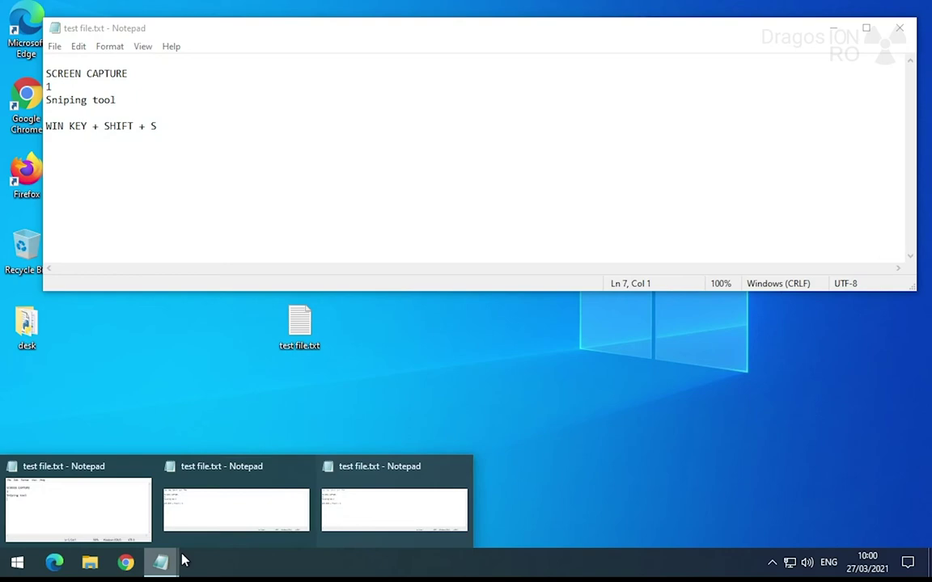
left_click(148, 468)
left_click(152, 489)
left_click(229, 491)
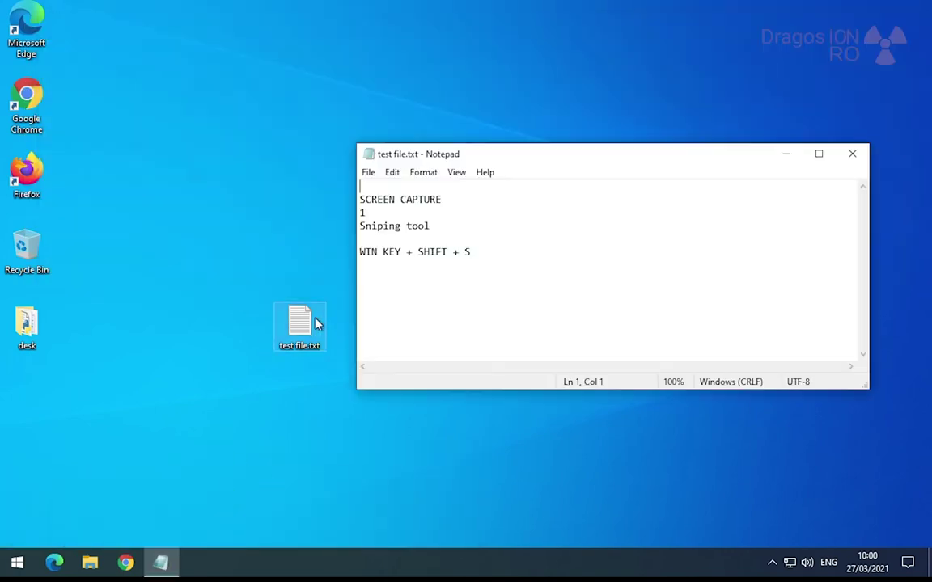
left_click(783, 154)
Step: Search for "SN", open Snip & Sketch, and take a new window snip of the whole desktop
key("super")
type("SN")
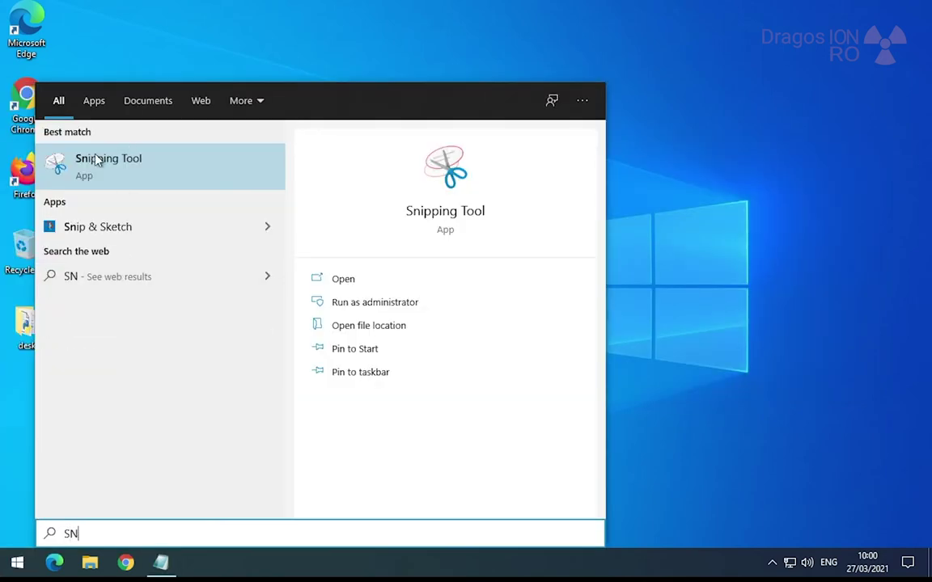
left_click(172, 224)
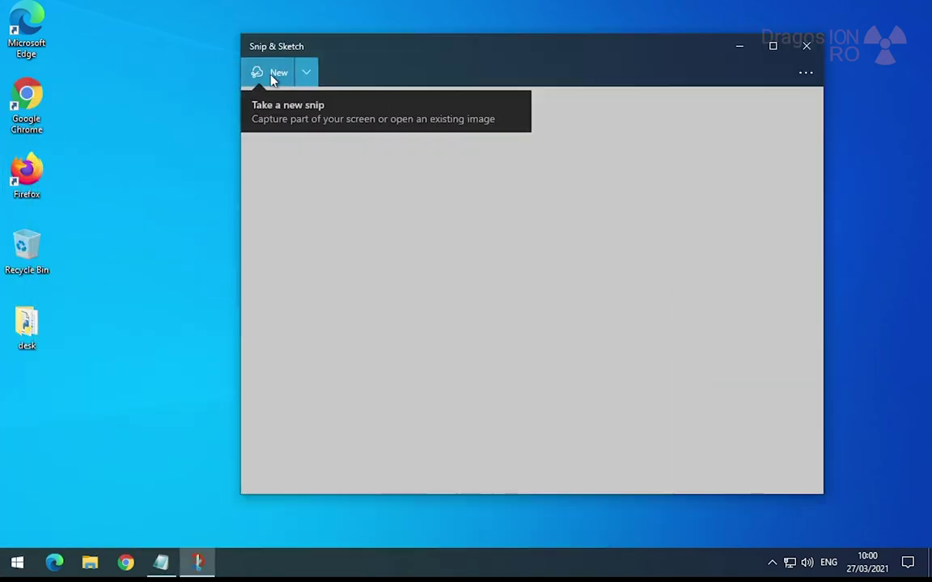
left_click(274, 74)
left_click(465, 13)
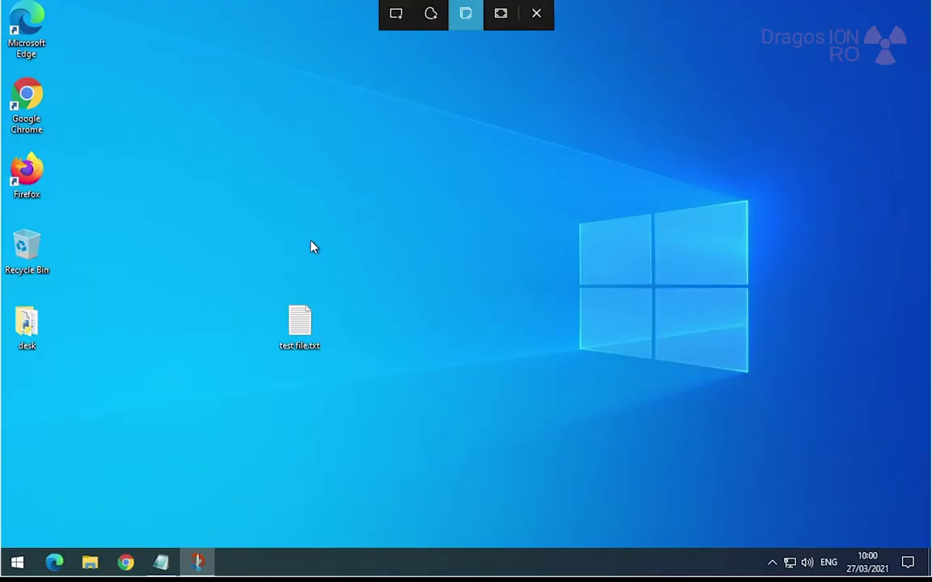
left_click(114, 194)
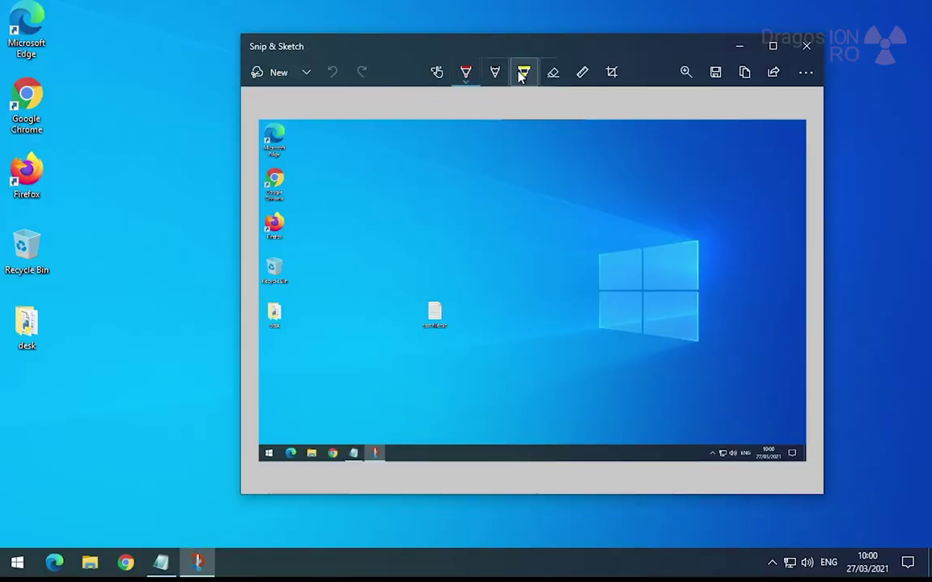
Step: Draw freehand test strokes on the snip with the pens, highlighter and ruler, and erase strokes with the eraser
left_click(494, 72)
mouse_move(440, 278)
left_mouse_down()
mouse_move(464, 342)
mouse_move(706, 343)
left_mouse_up()
left_click(581, 72)
mouse_move(383, 311)
left_mouse_down()
mouse_move(450, 230)
mouse_move(372, 245)
mouse_move(308, 209)
left_mouse_up()
left_click_drag(600, 254, 584, 283)
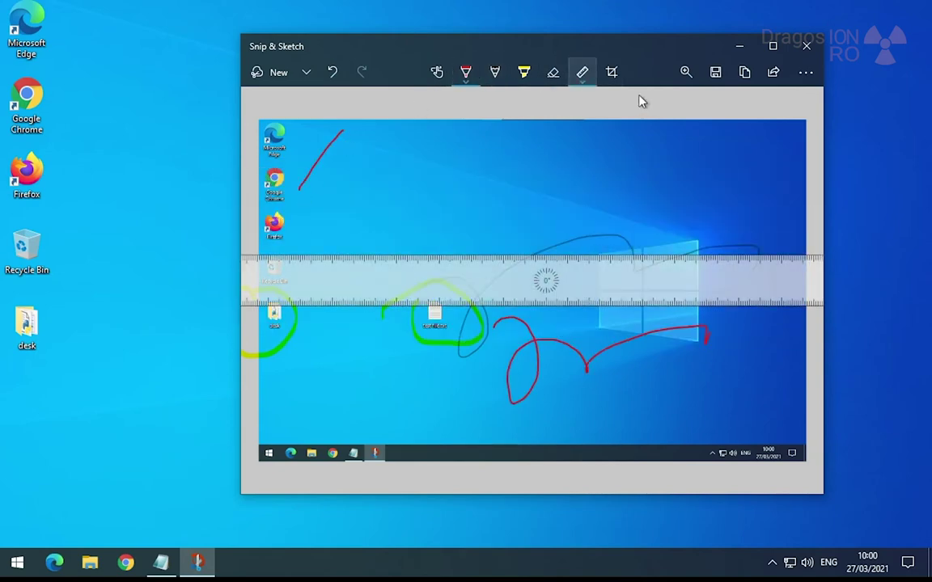
left_click(553, 72)
mouse_move(704, 336)
left_mouse_down()
mouse_move(427, 322)
mouse_move(301, 163)
left_mouse_up()
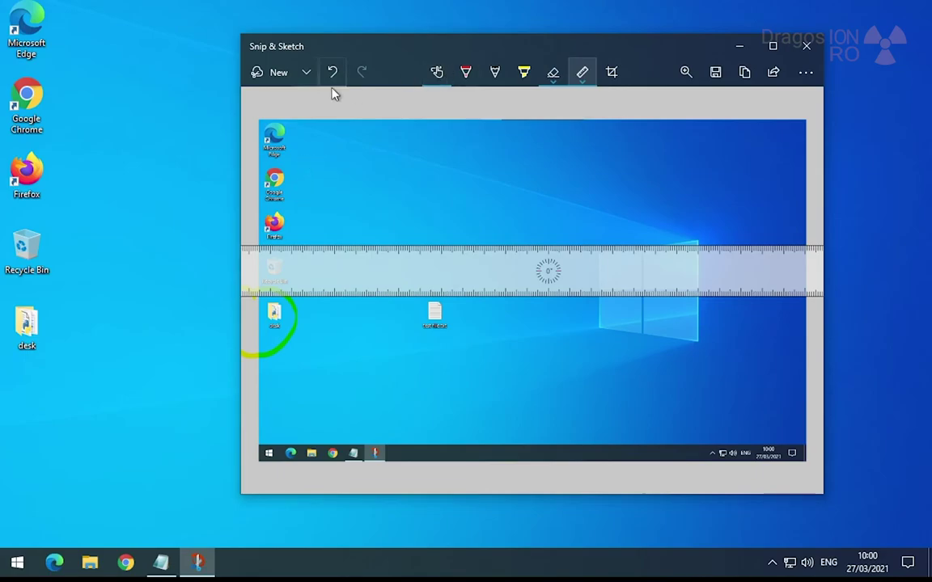
Step: Take a new rectangular snip of the desktop icons, circle test file.txt in red, and highlight its name in green
left_click(279, 72)
left_click(395, 14)
mouse_move(2, 155)
left_mouse_down()
mouse_move(318, 396)
mouse_move(502, 417)
left_mouse_up()
left_click(466, 72)
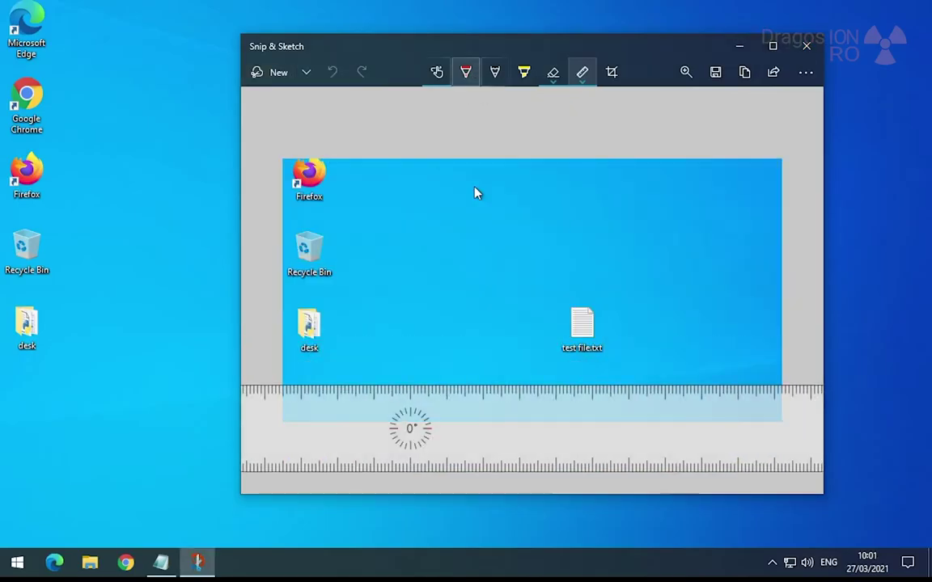
left_click_drag(613, 282, 492, 300)
left_click(524, 72)
left_click_drag(554, 348, 612, 351)
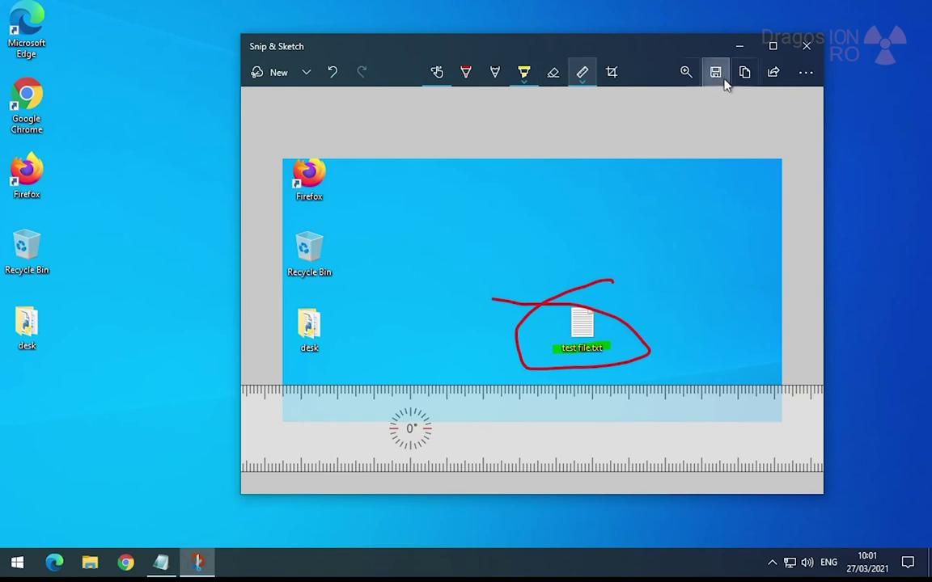
Step: Save the annotated snip in the Pictures folder and close Snip & Sketch
left_click(715, 72)
left_click(580, 358)
left_click(807, 46)
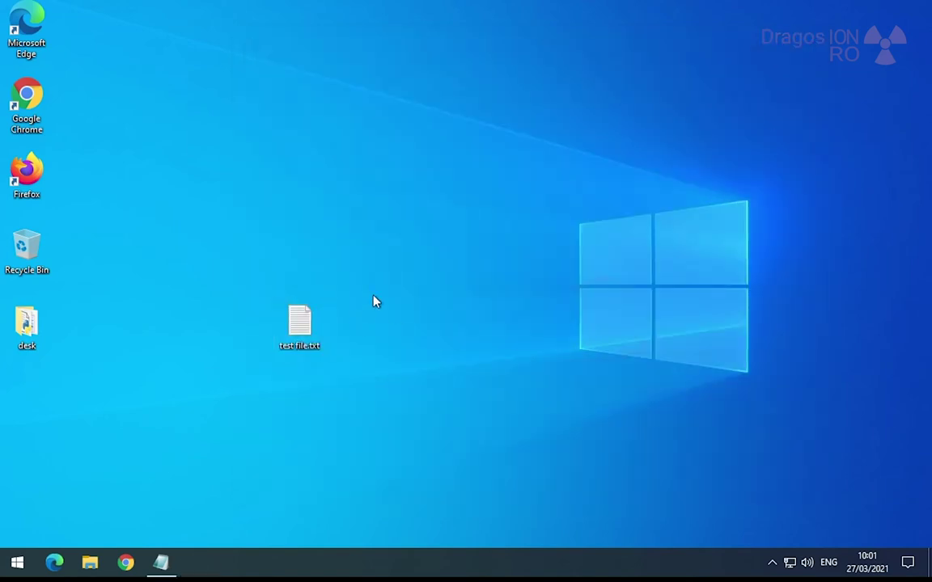
Step: Open the Pictures folder, look through the saved screenshots in Photos, and close both windows
left_click(94, 564)
left_click(300, 215)
double_click(713, 177)
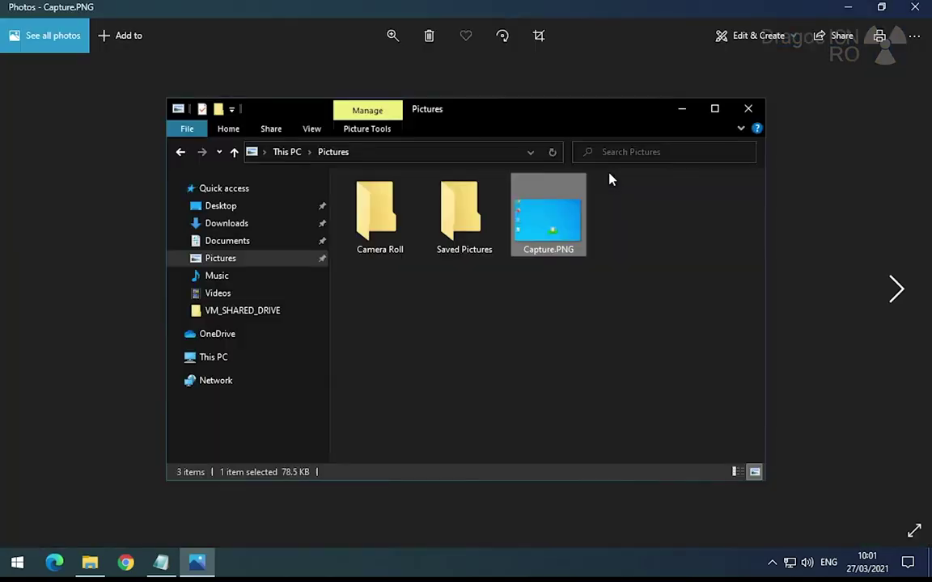
key("Right")
key("Right")
key("Right")
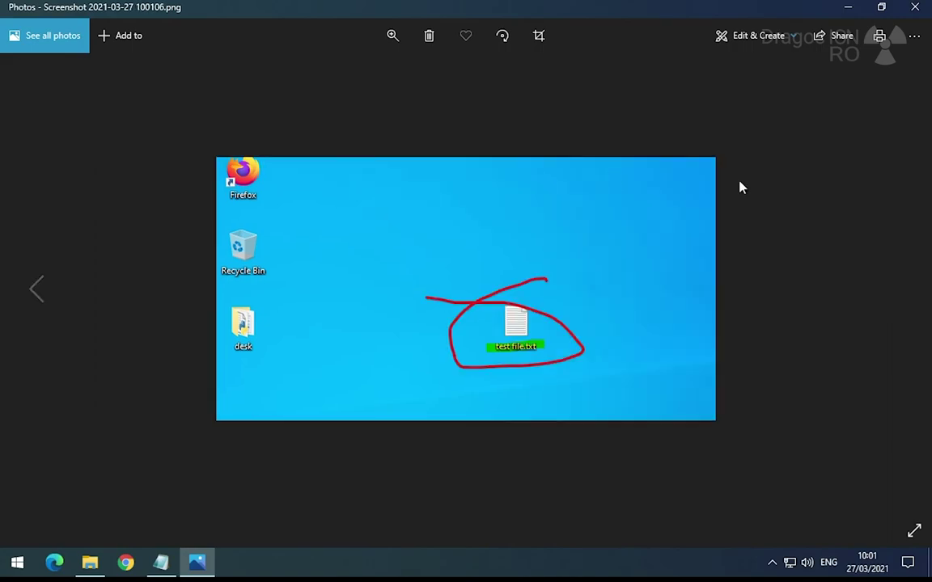
key("alt+F4")
double_click(568, 285)
key("alt+F4")
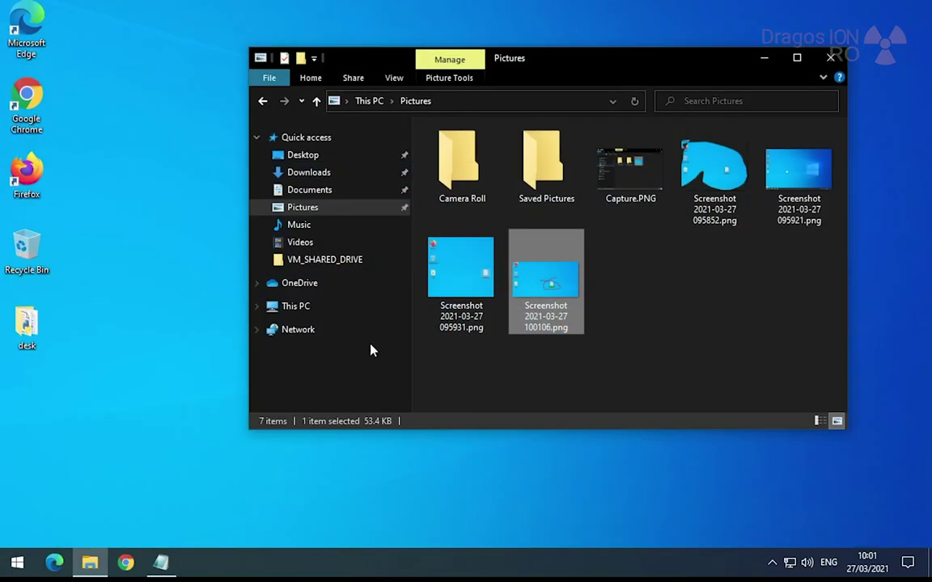
left_click(833, 59)
Step: Start a new snip from the Snip & Sketch search result, cancel it, and bring up the Snip & Sketch window
left_click(17, 563)
type("SN")
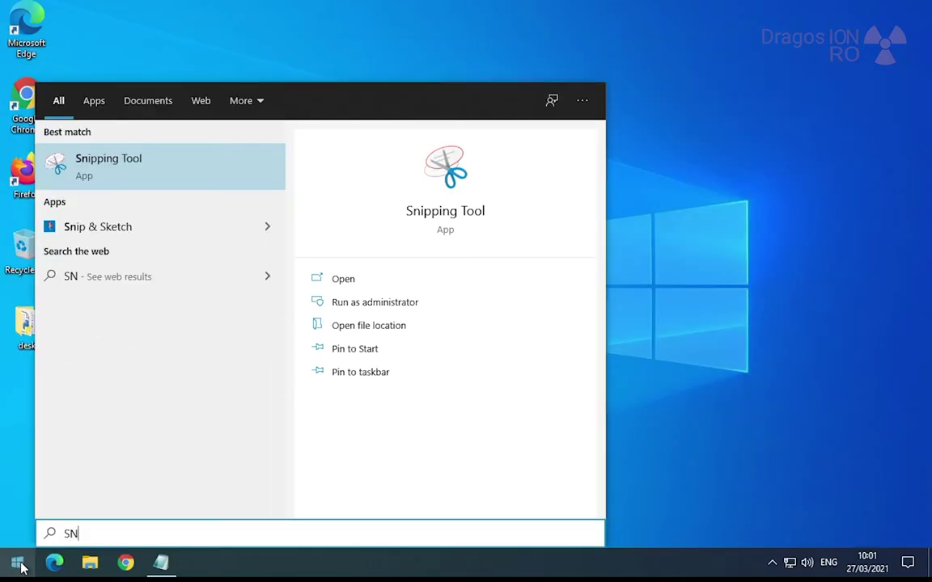
left_click(265, 228)
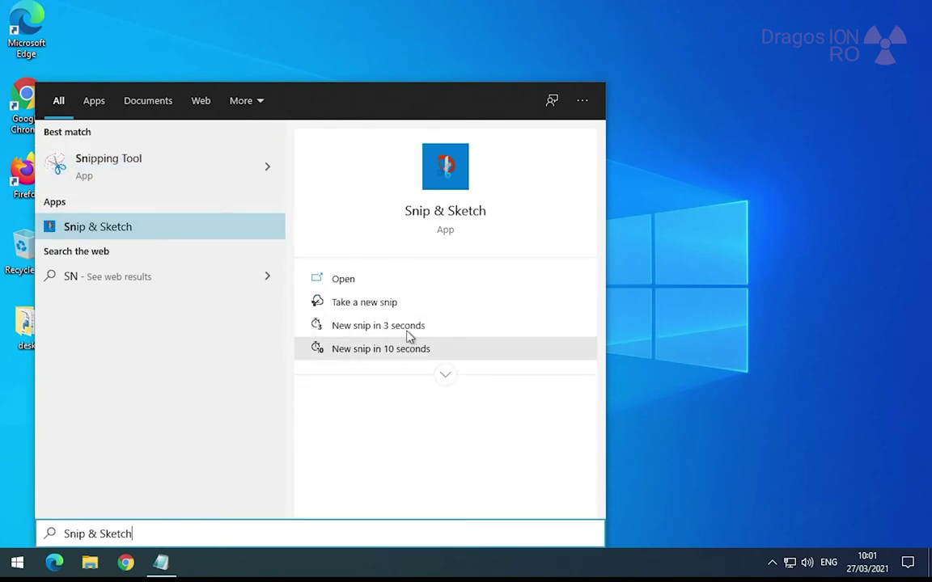
left_click(408, 306)
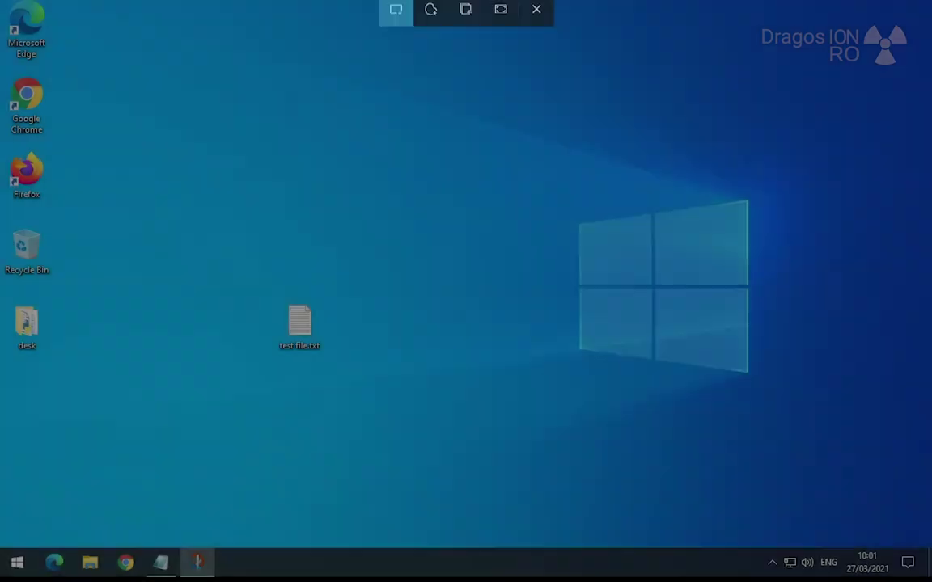
key("Escape")
left_click(208, 570)
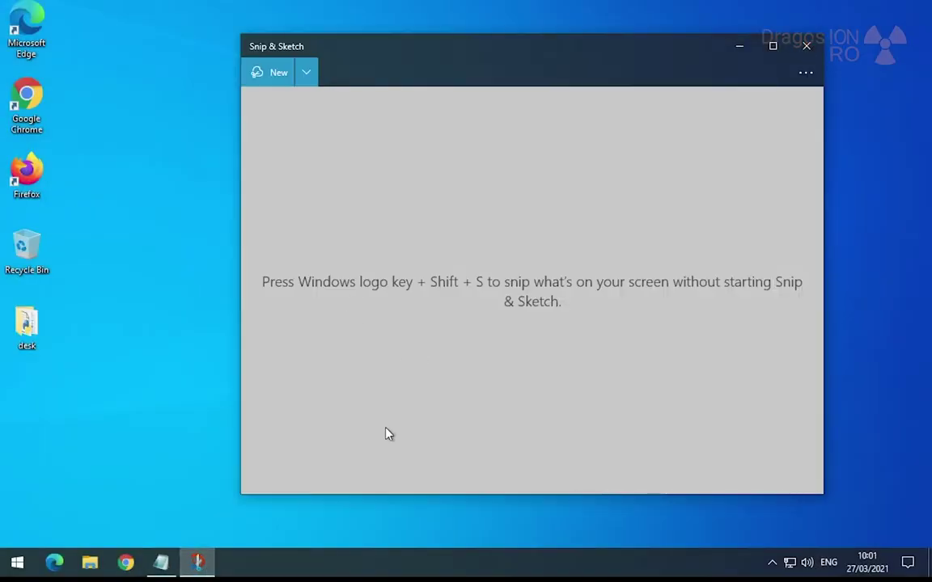
Step: Take a delayed rectangular snip around the test file.txt icon on the desktop and close Snip & Sketch
left_click(306, 71)
left_click(285, 141)
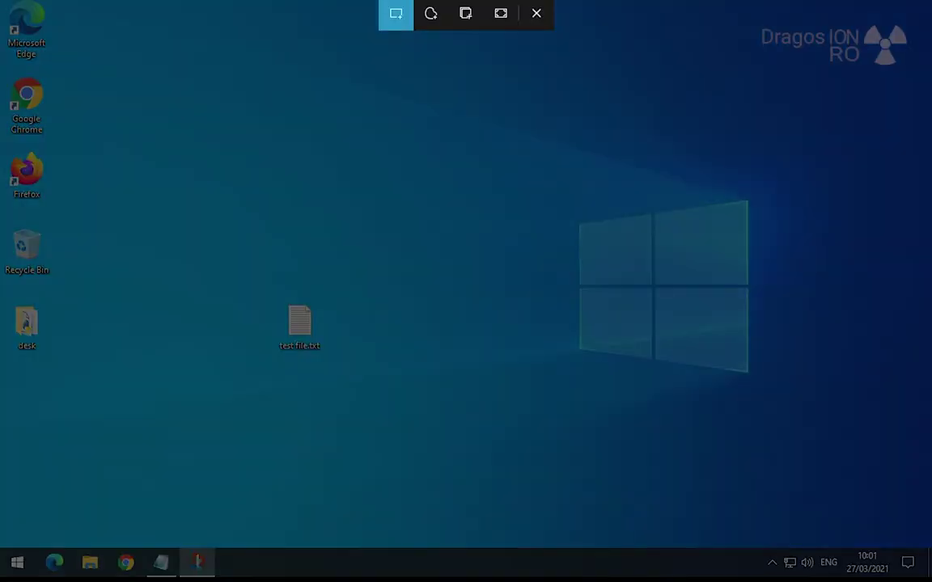
left_click_drag(270, 284, 458, 404)
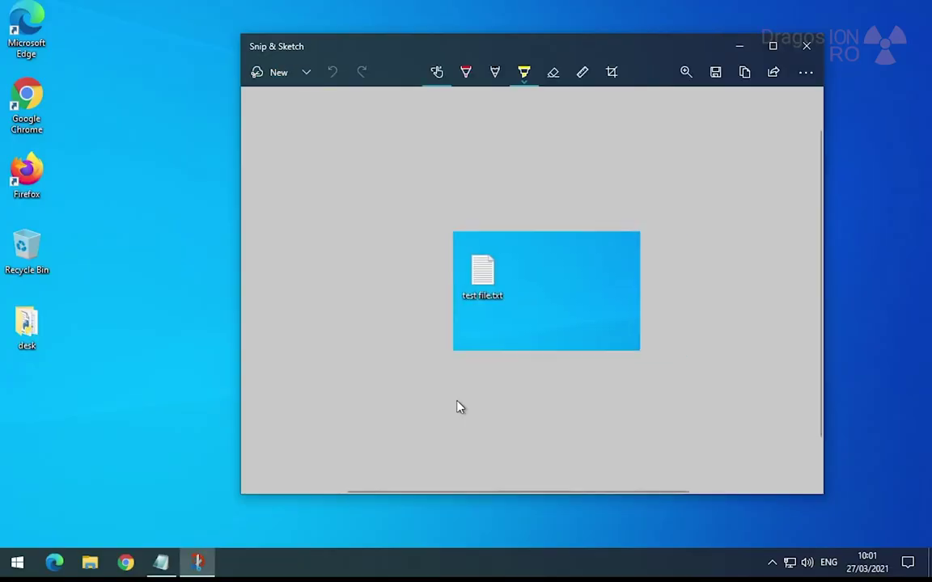
left_click(820, 47)
Step: Bring up test file.txt in Notepad and select the line WIN KEY + SHIFT + S
left_click(160, 563)
left_click_drag(471, 252, 360, 252)
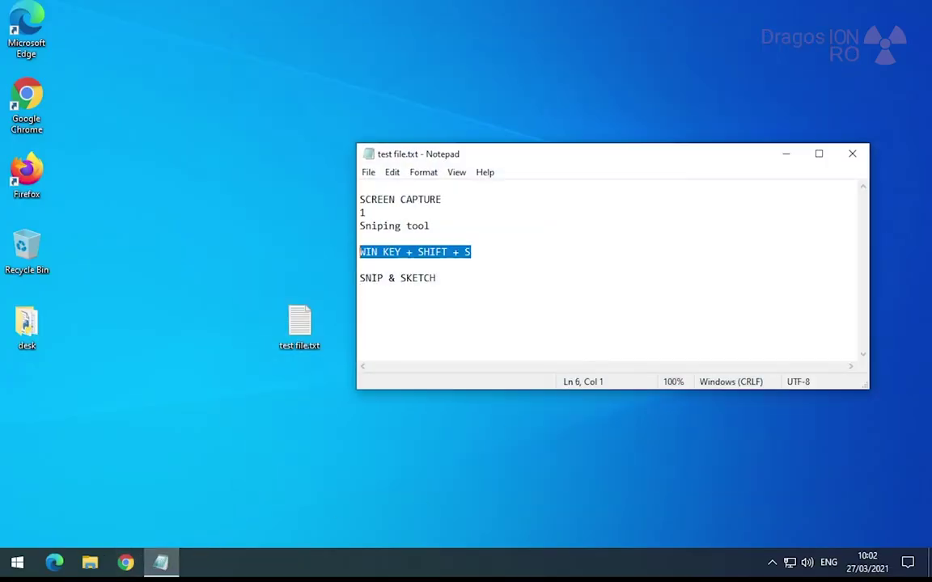
left_click(360, 265)
key("Left")
key("shift+Home")
left_click_drag(478, 265, 287, 258)
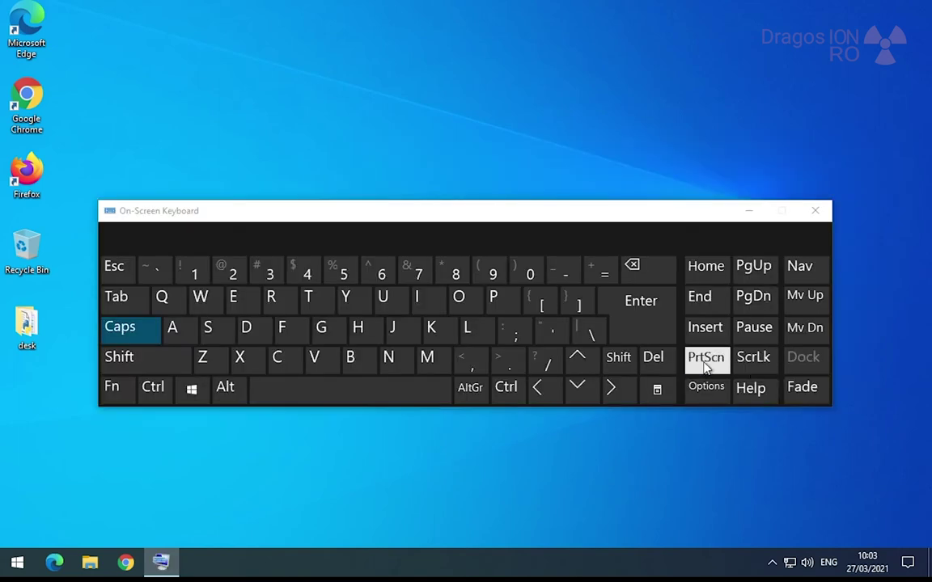
Step: Capture the whole screen with the Start menu open using Print Screen on the On-Screen Keyboard, and open Paint
key("super")
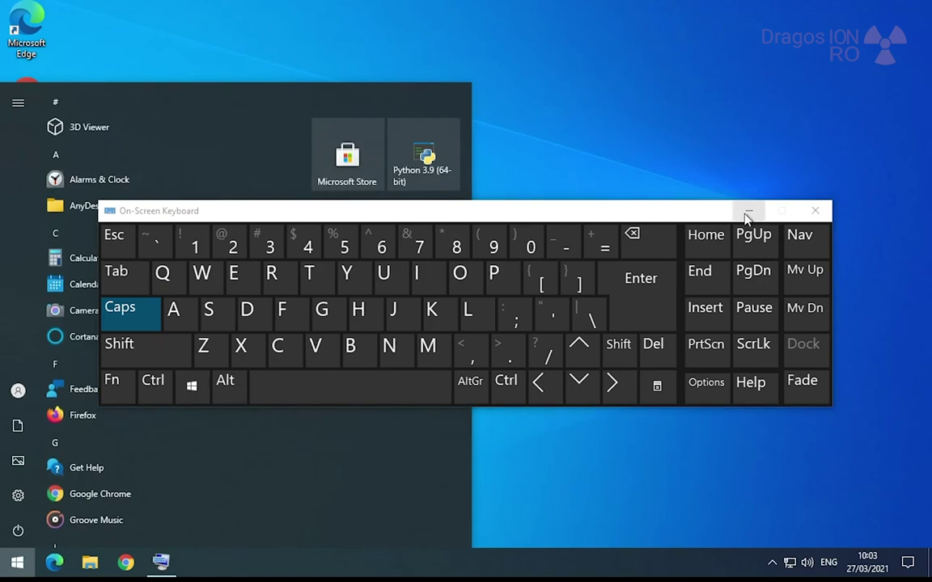
left_click(731, 373)
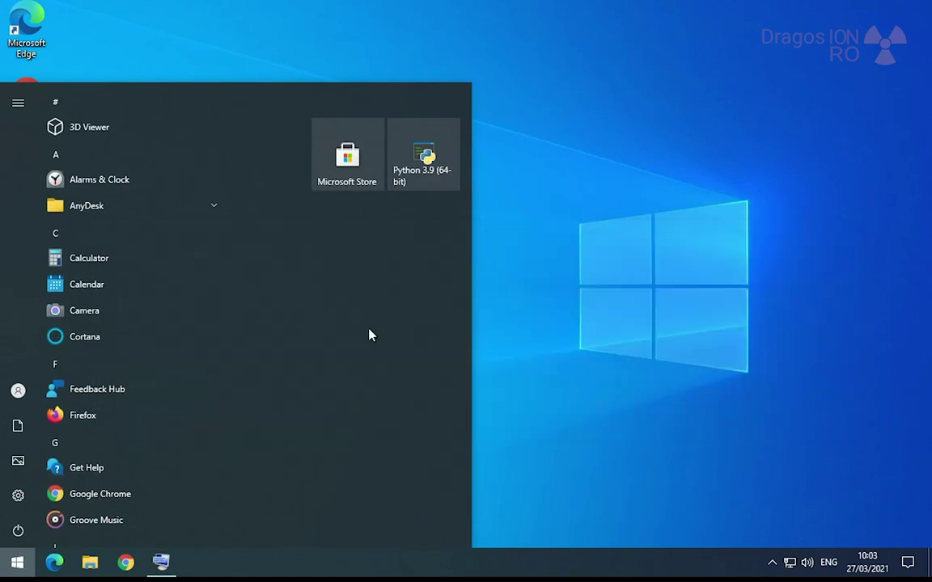
type("p")
left_click(128, 216)
Step: Paste the captured full-screen image into the blank Paint canvas, minimizing the On-Screen Keyboard out of the way
left_click(156, 569)
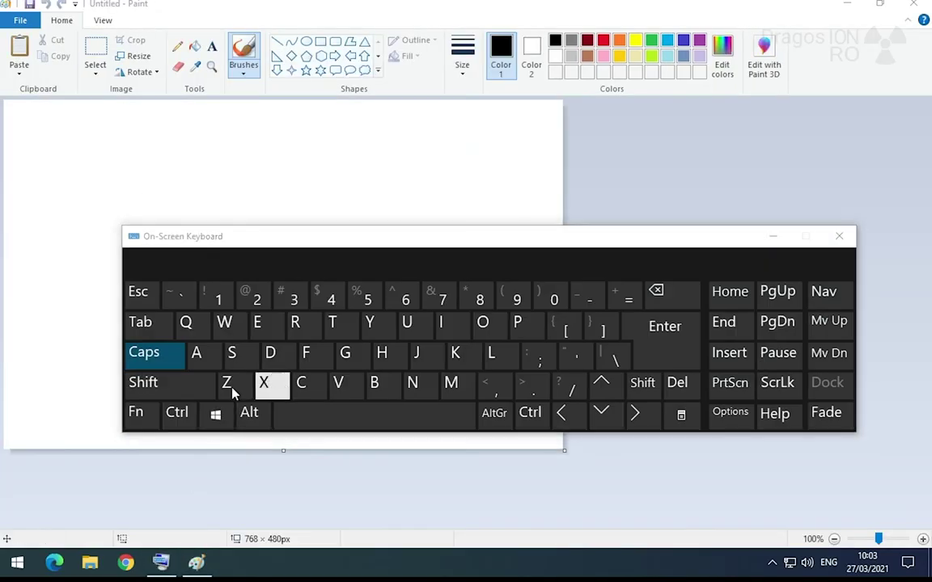
left_click(177, 413)
left_click(341, 389)
left_click(312, 145)
left_click(774, 237)
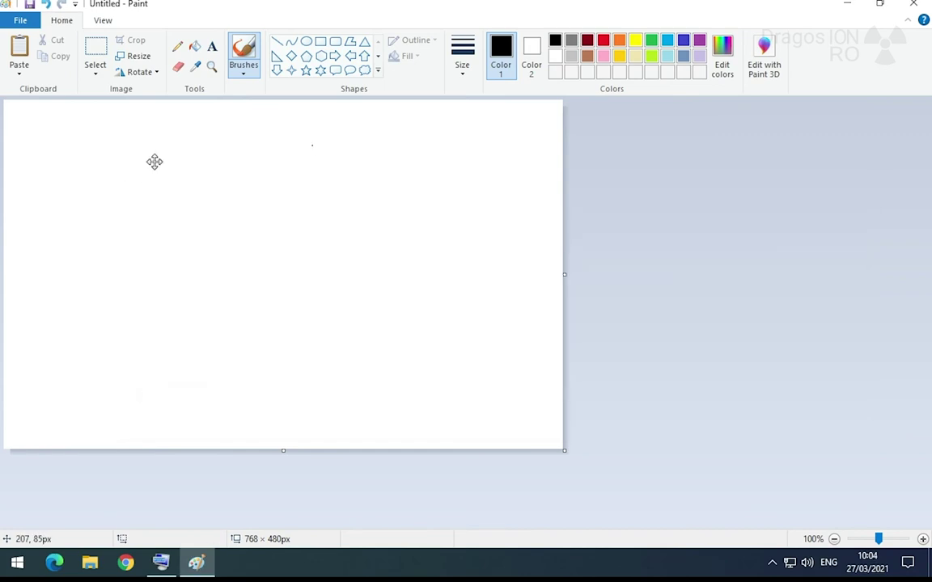
key("ctrl+v")
scroll(303, 396, "up", 3)
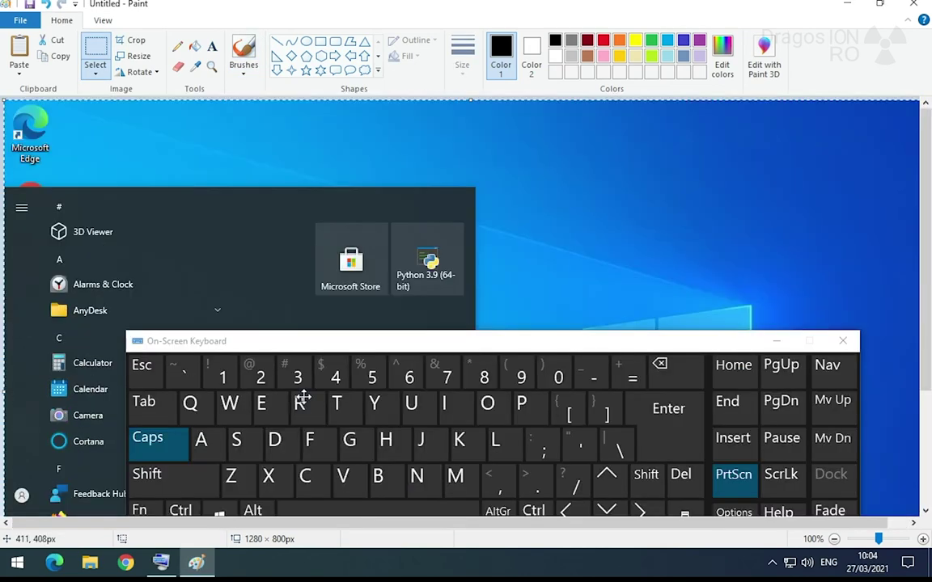
Step: Close Paint and bring the On-Screen Keyboard back up on the desktop
left_click_drag(365, 214, 250, 214)
key("Delete")
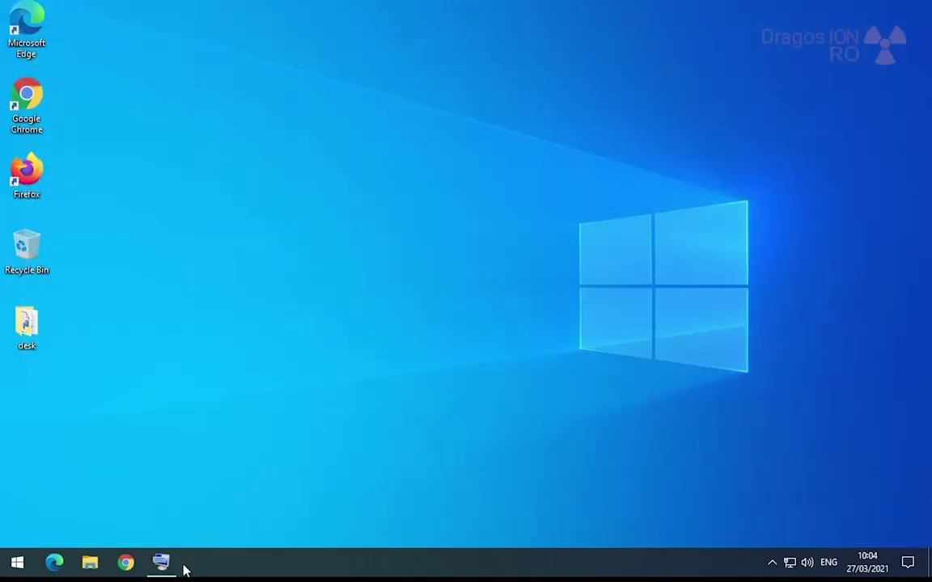
left_click(168, 567)
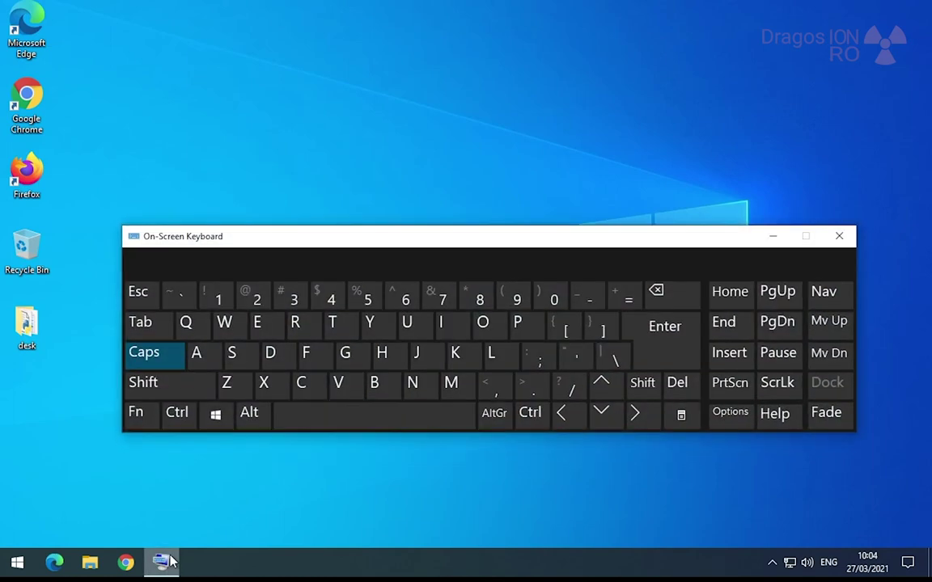